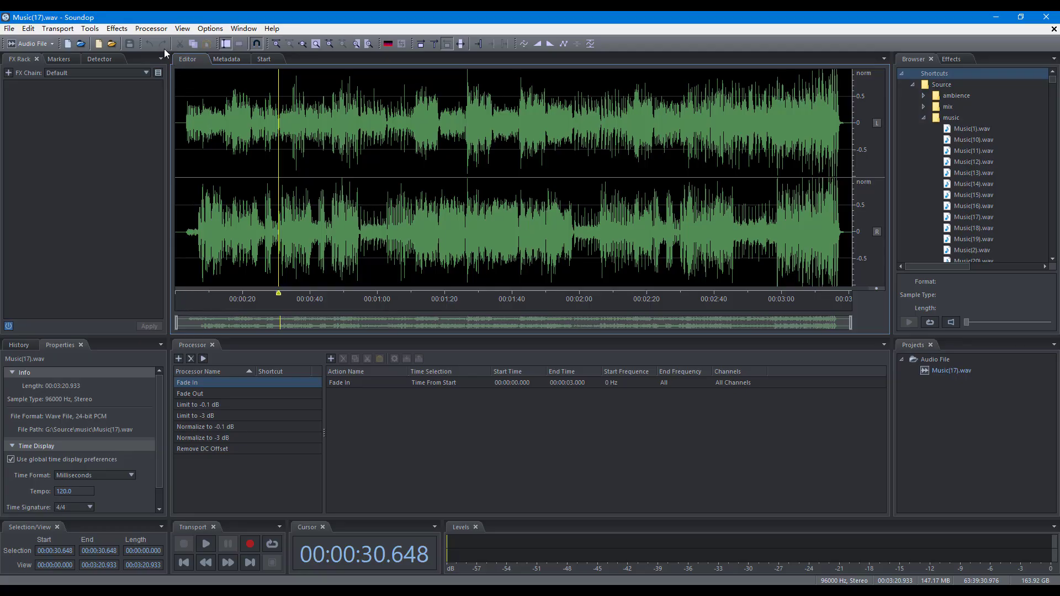
# Create a new processor and name it Convert.
pyautogui.click(153, 30)
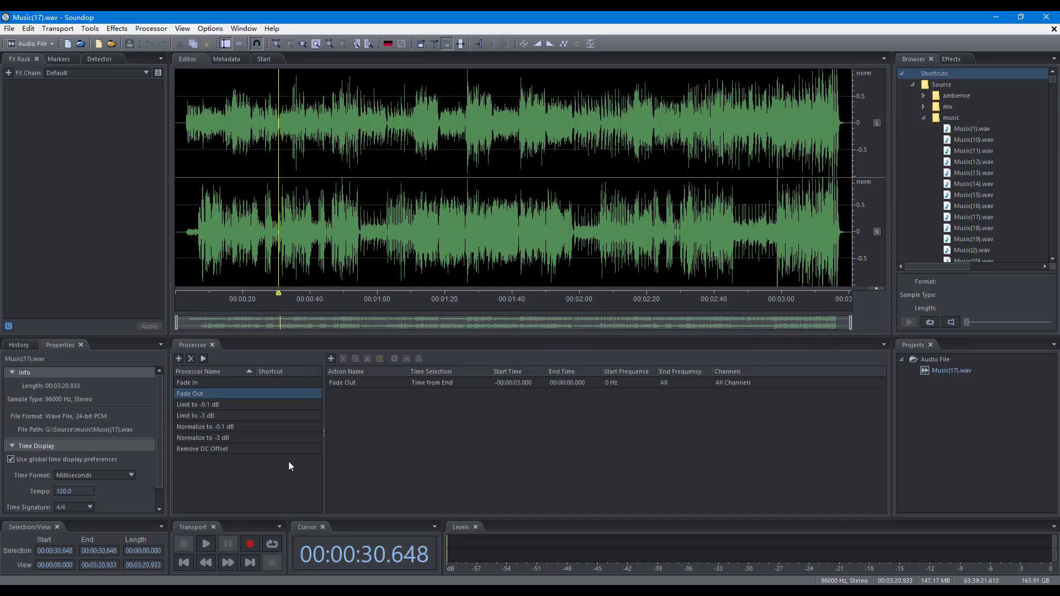
pyautogui.click(179, 359)
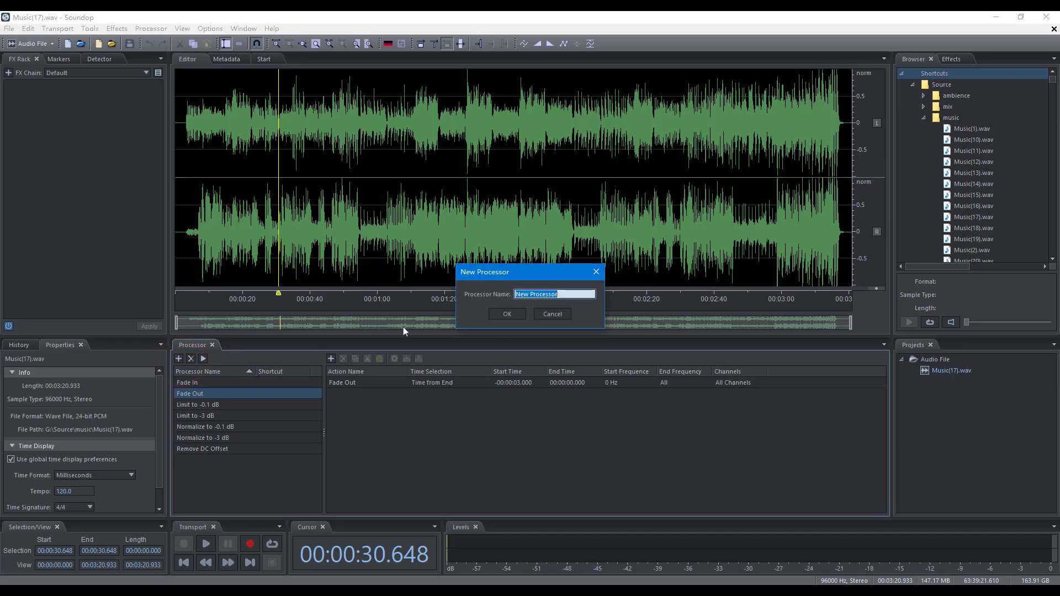
pyautogui.click(507, 314)
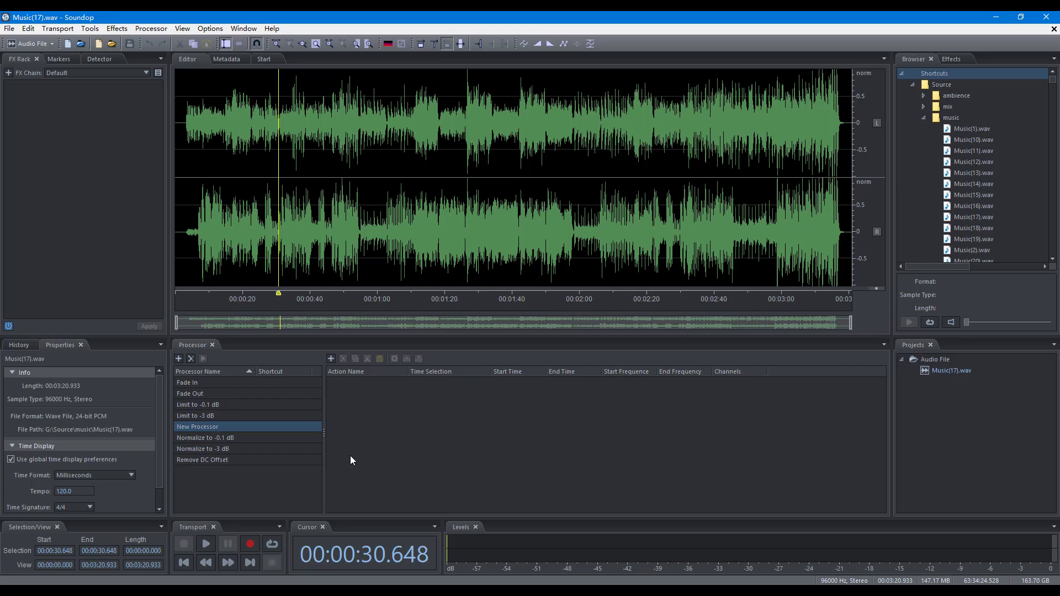
pyautogui.click(213, 427)
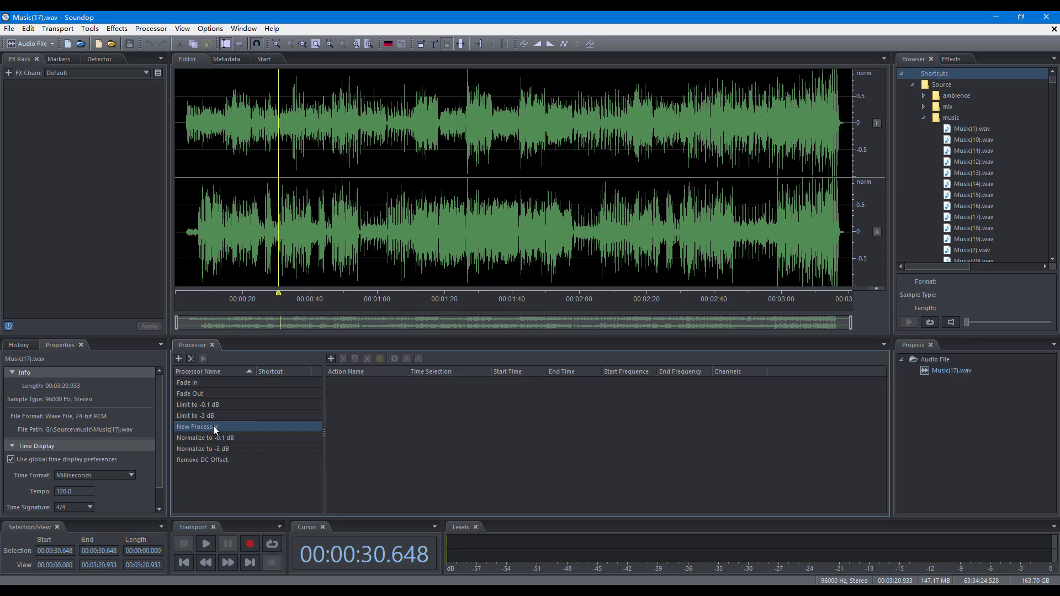
pyautogui.write('Convert')
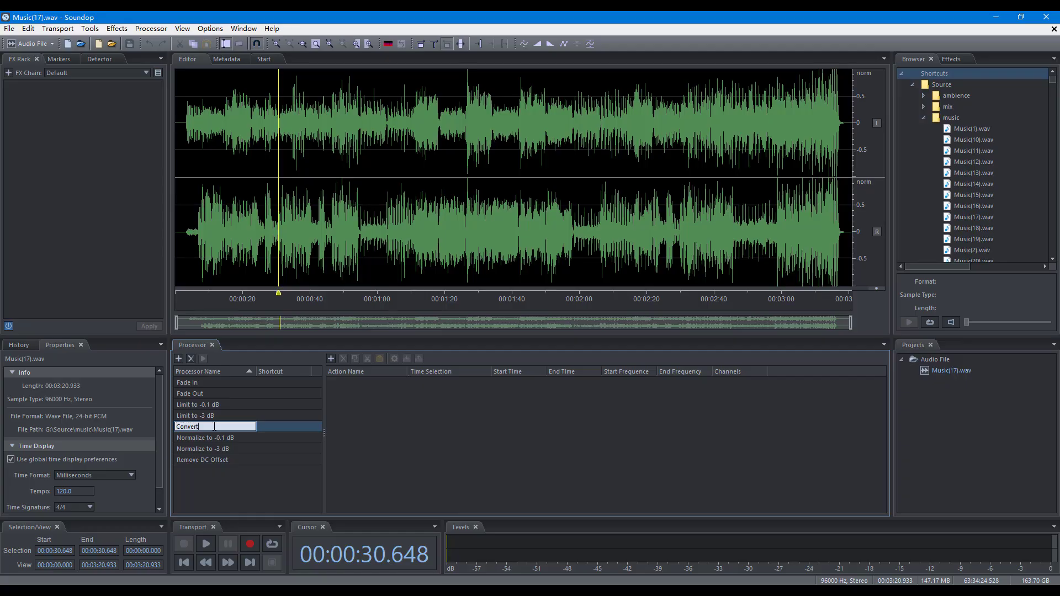
pyautogui.press('Return')
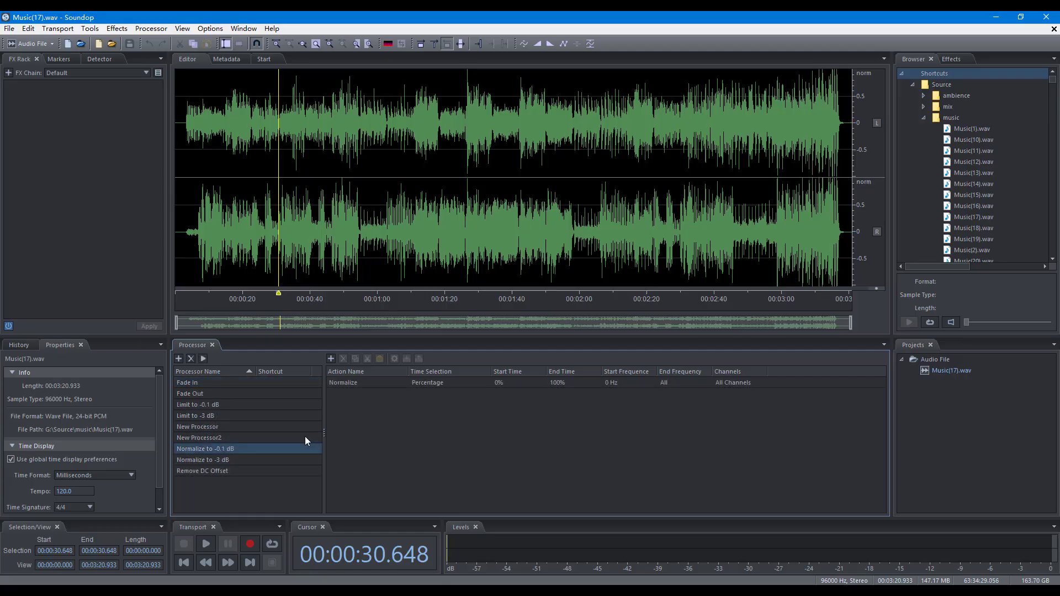
# Delete the leftover New Processor entries from the processor list.
pyautogui.moveTo(307, 441); pyautogui.dragTo(284, 424)
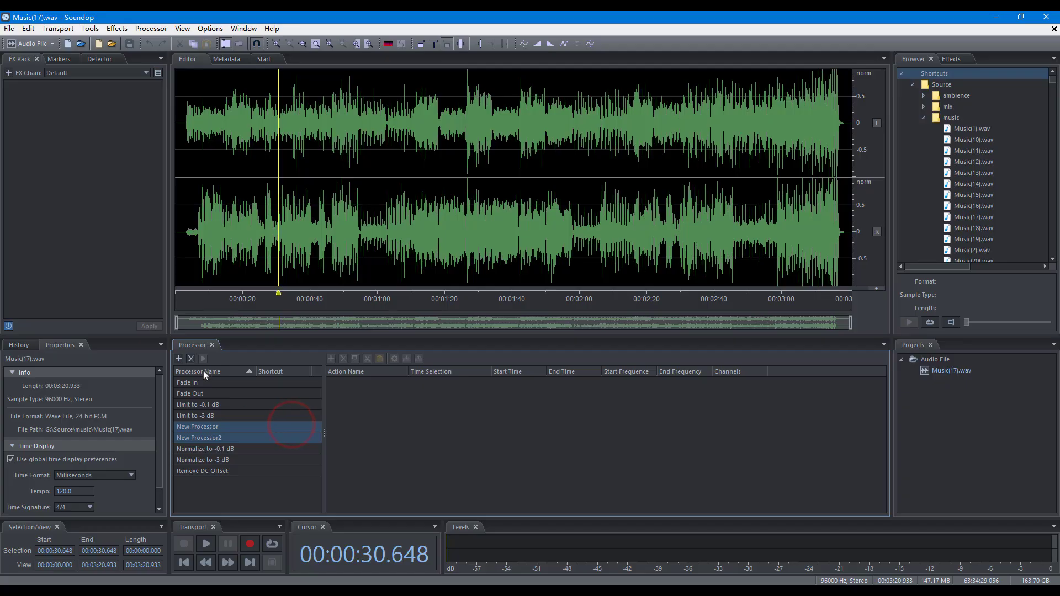
pyautogui.click(190, 359)
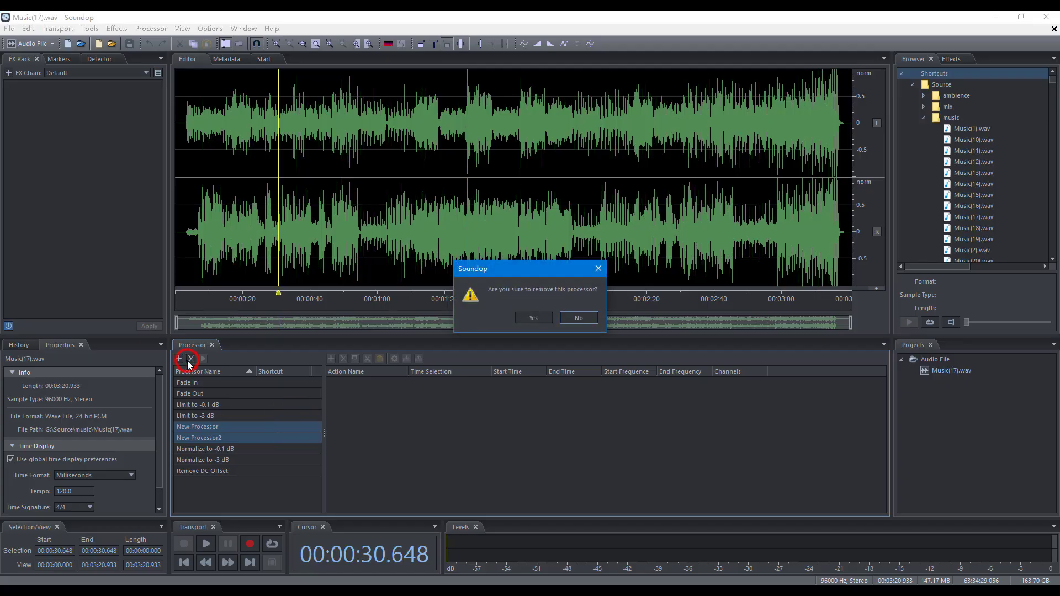
pyautogui.click(531, 319)
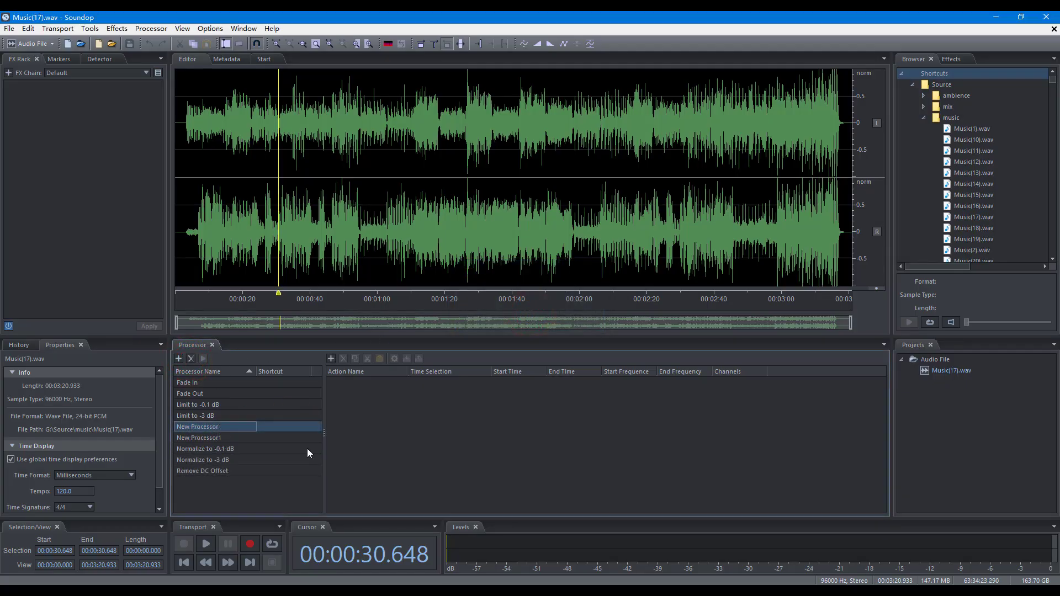
pyautogui.press('Delete')
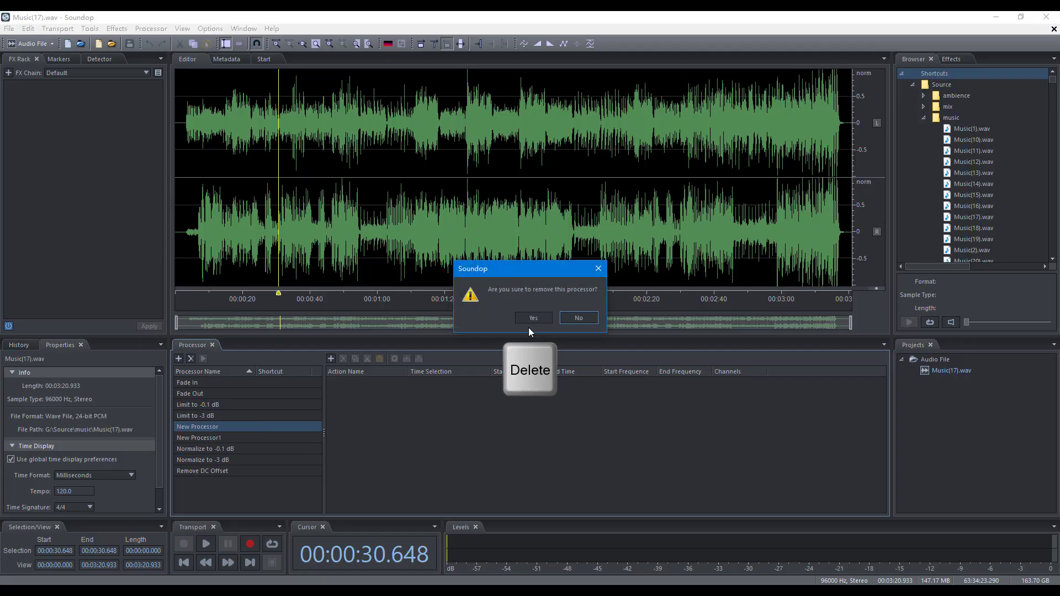
pyautogui.click(533, 320)
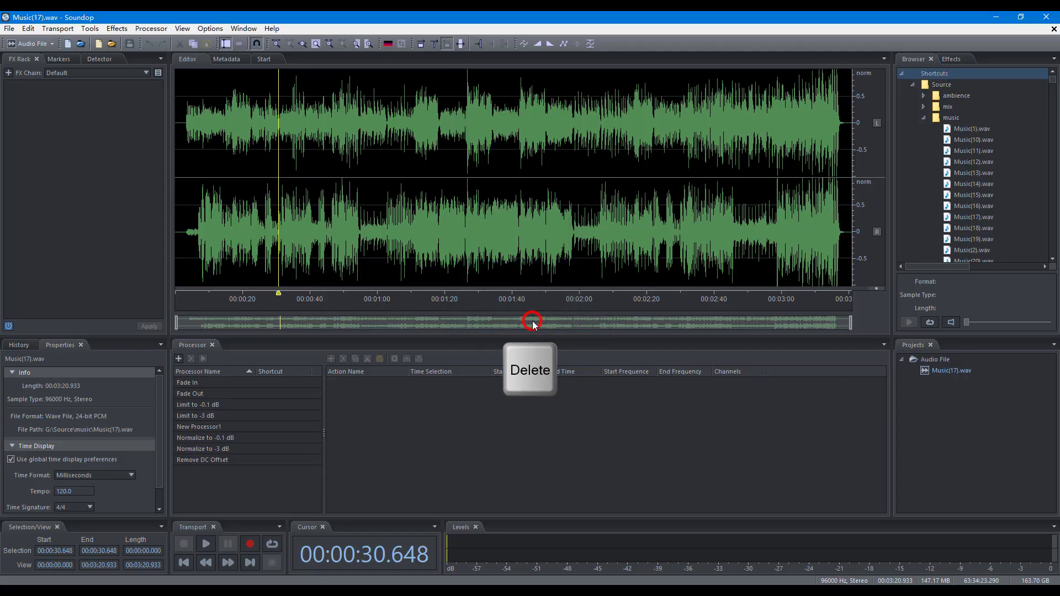
pyautogui.rightClick(273, 426)
pyautogui.click(313, 458)
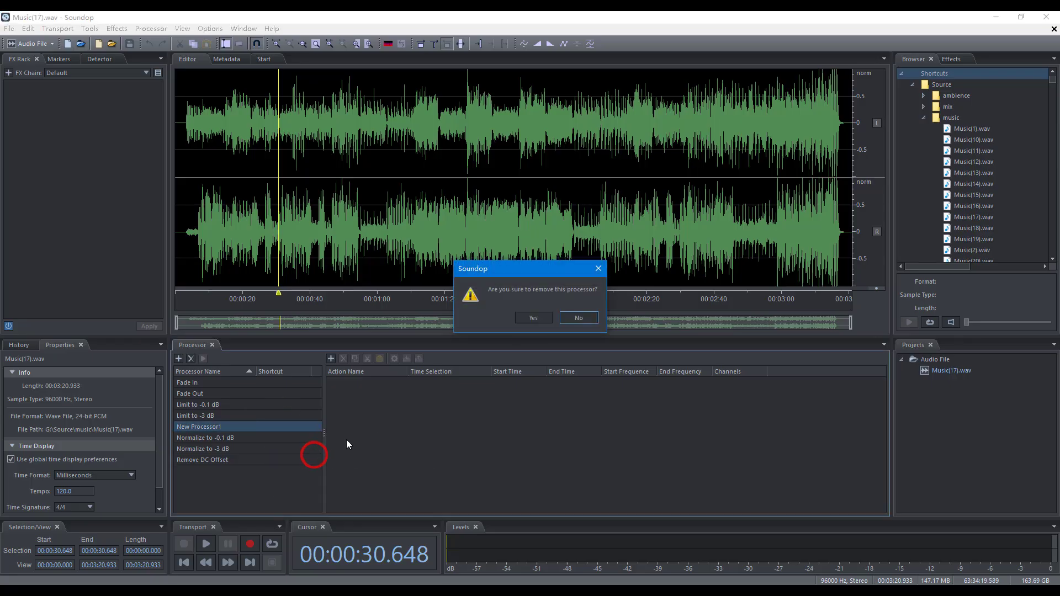
pyautogui.click(528, 318)
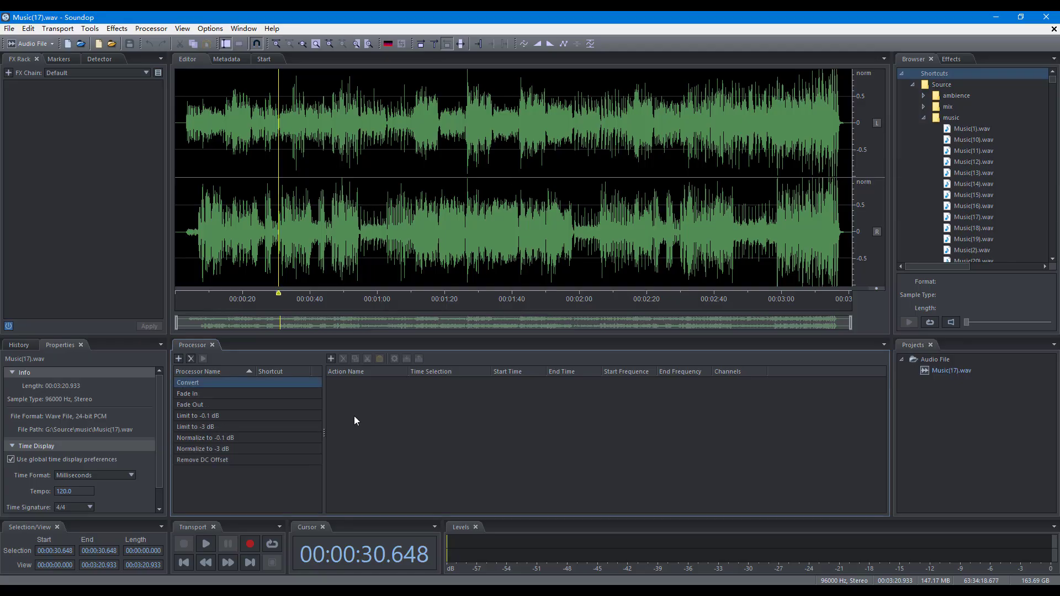
# Add a Convert Sample Type action to the Convert processor with sample rate 96000 and Stereo channels.
pyautogui.click(333, 360)
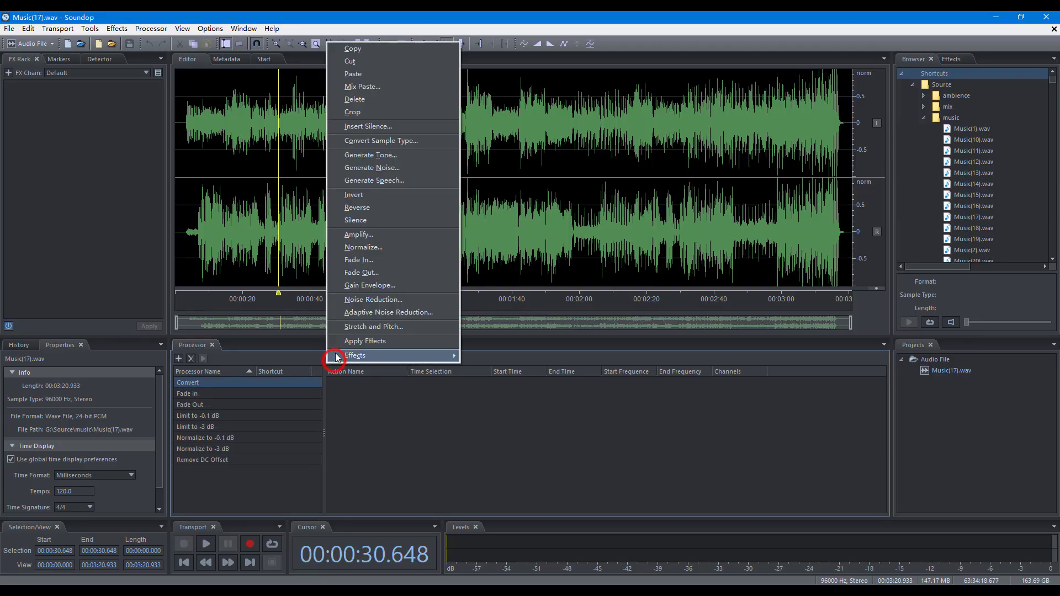
pyautogui.click(397, 143)
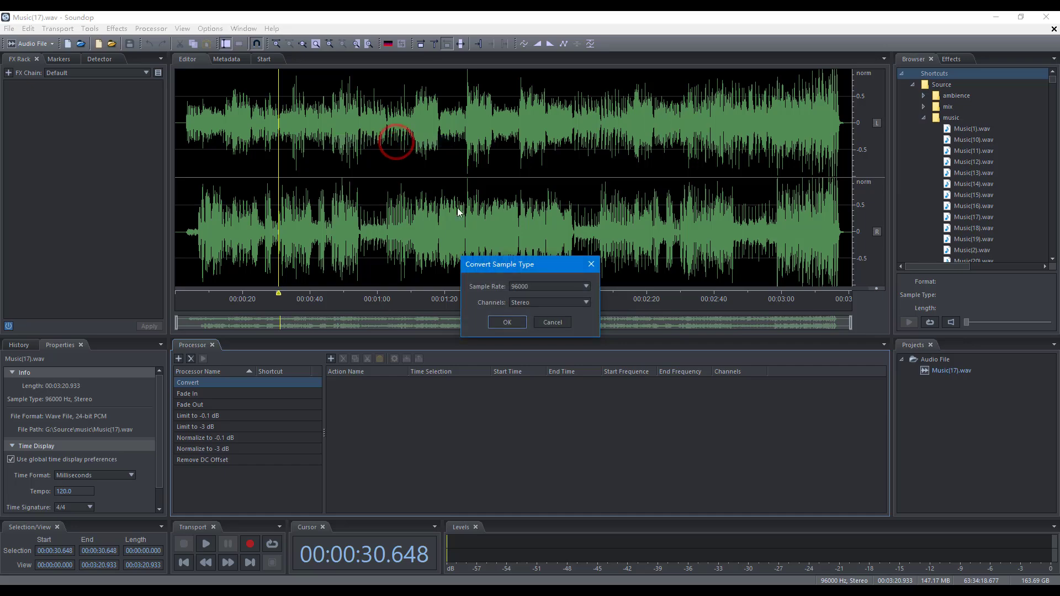
pyautogui.click(499, 320)
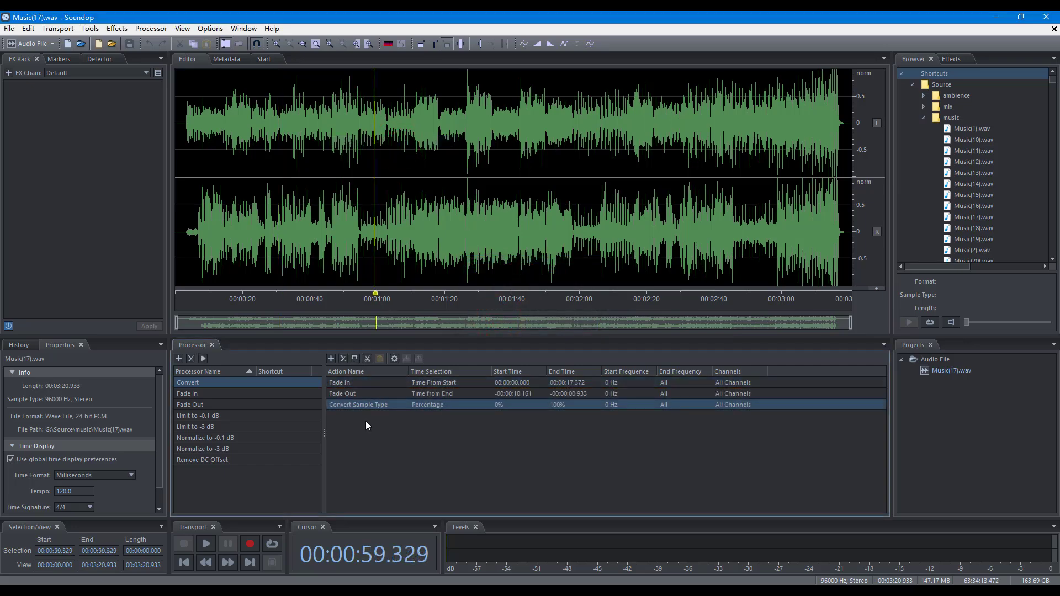
# Delete the Fade In and Fade Out actions from the Convert processor's action list.
pyautogui.click(349, 383)
pyautogui.click(343, 359)
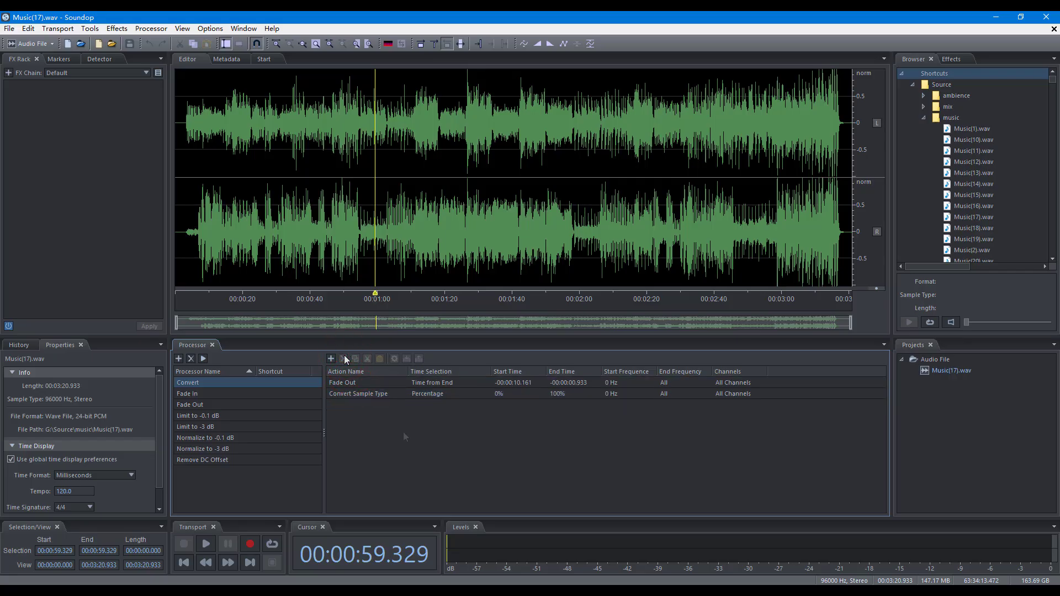
pyautogui.press('Delete')
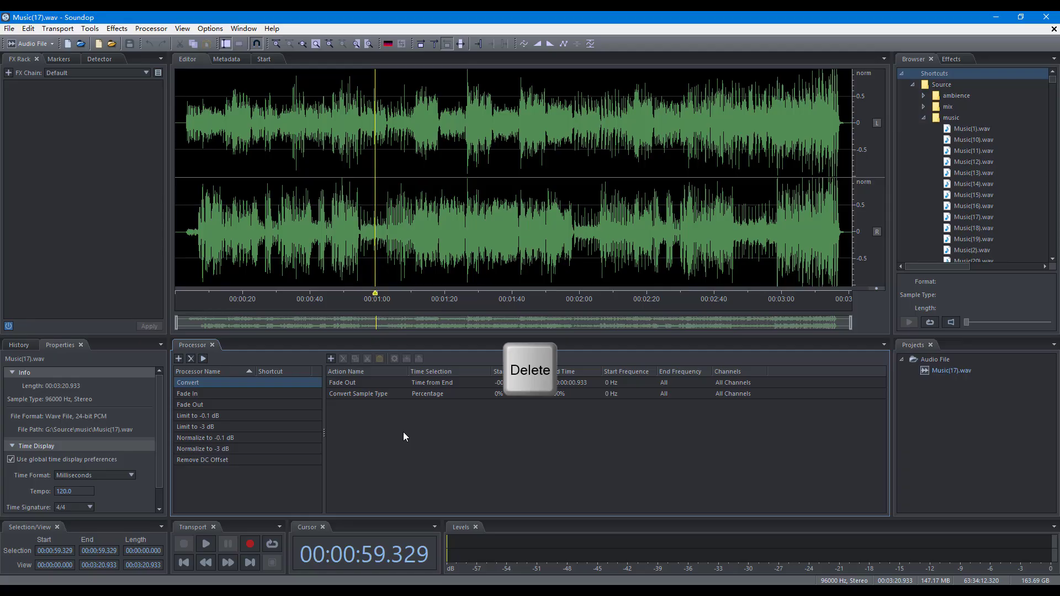
pyautogui.click(367, 384)
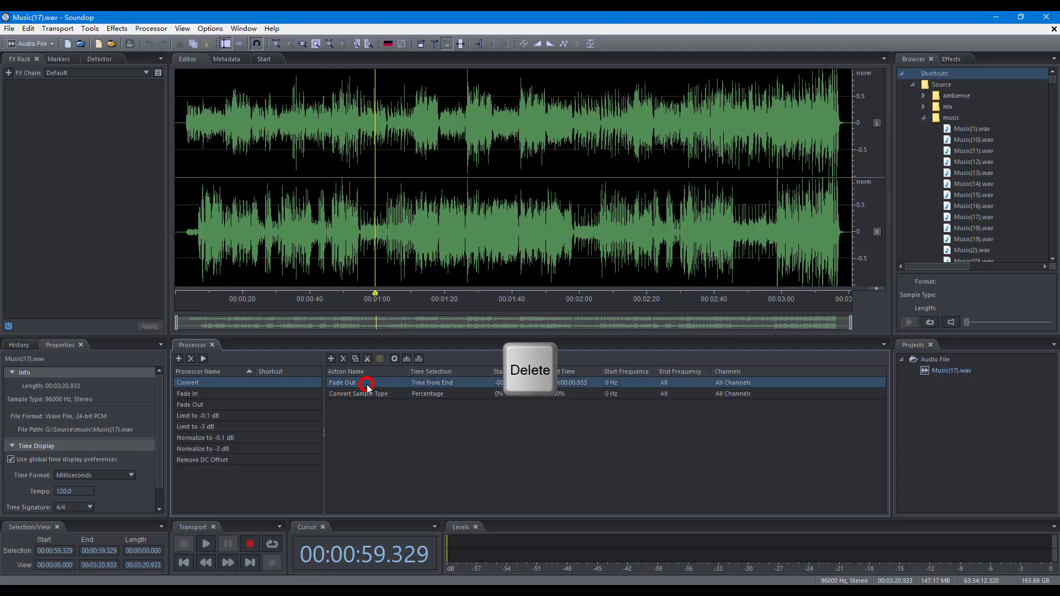
pyautogui.press('Delete')
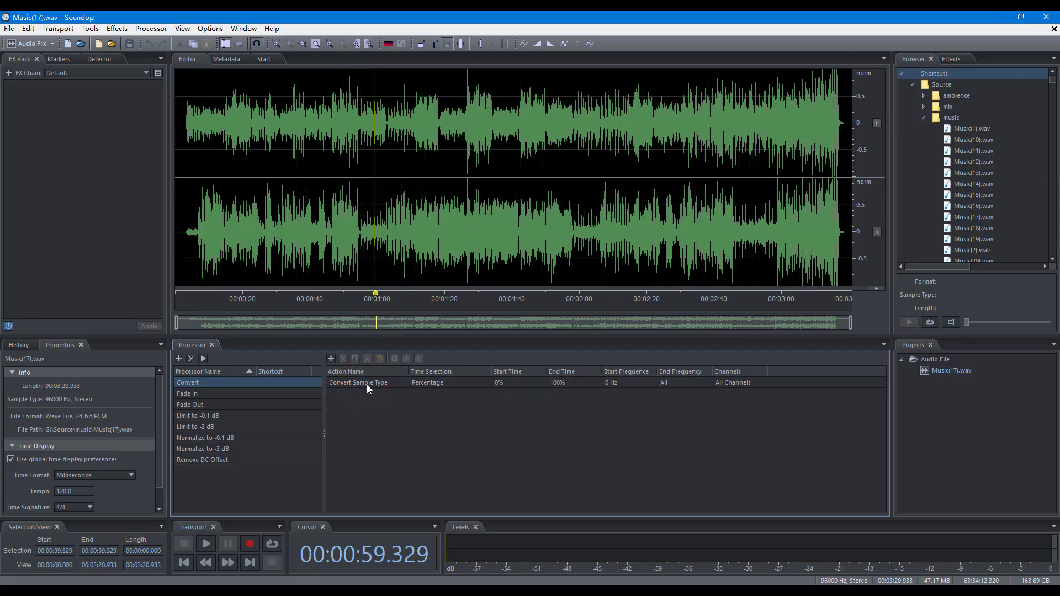
# Try to delete the selected Convert Sample Type action from the action list.
pyautogui.click(366, 384)
pyautogui.rightClick(367, 384)
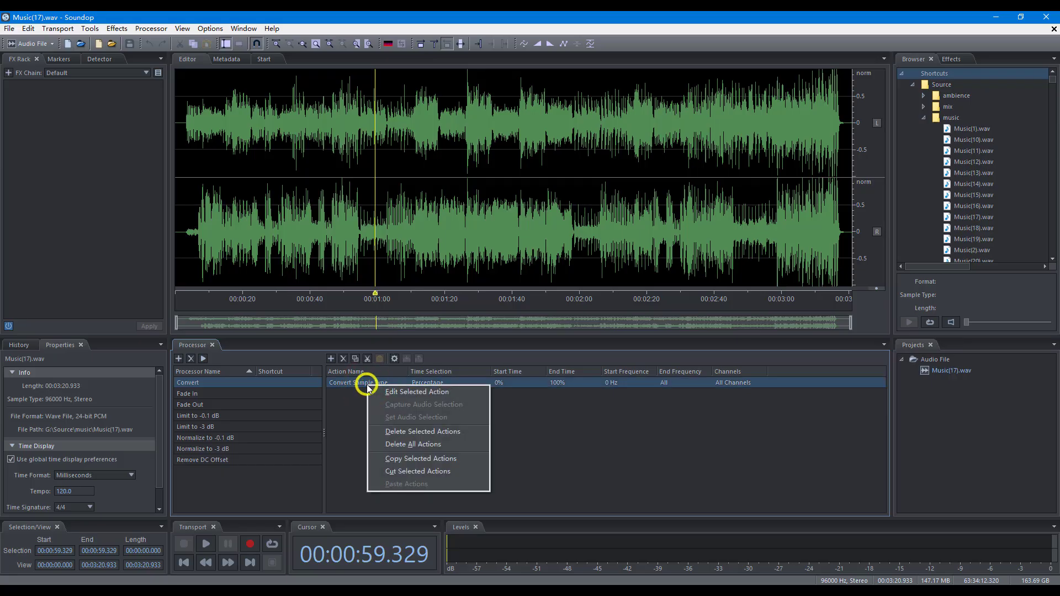
pyautogui.click(410, 431)
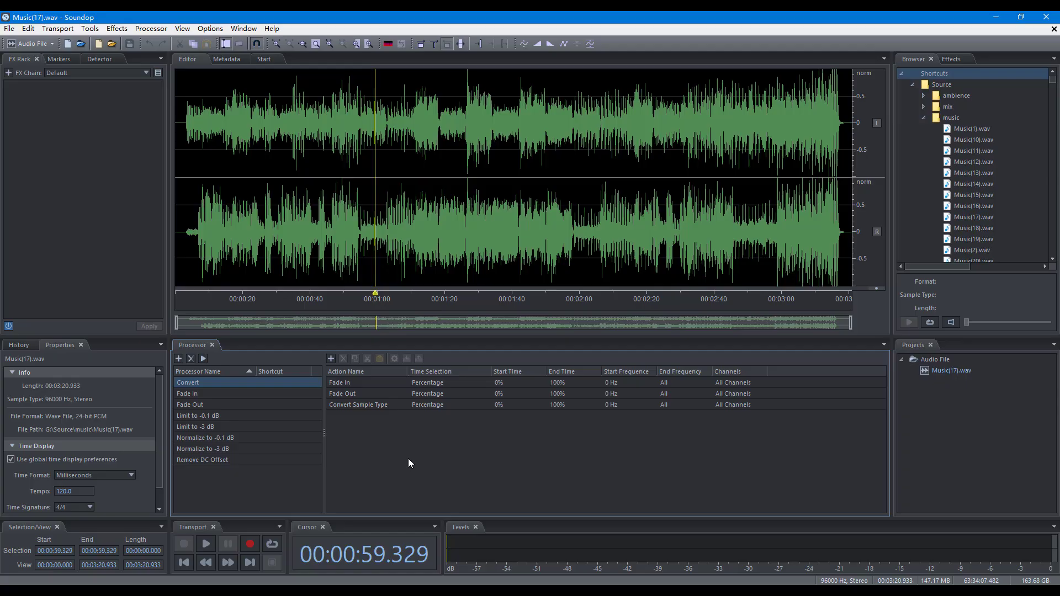
# Adjust the Fade In action's S-Curve tension and save its settings.
pyautogui.click(340, 385)
pyautogui.click(393, 358)
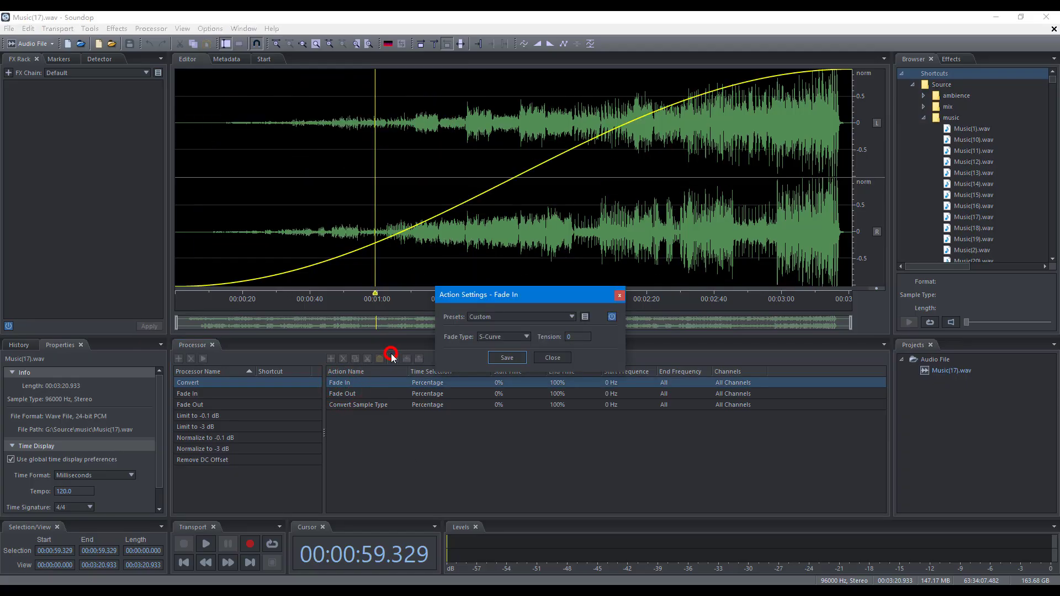
pyautogui.moveTo(572, 337); pyautogui.dragTo(594, 338)
pyautogui.click(504, 358)
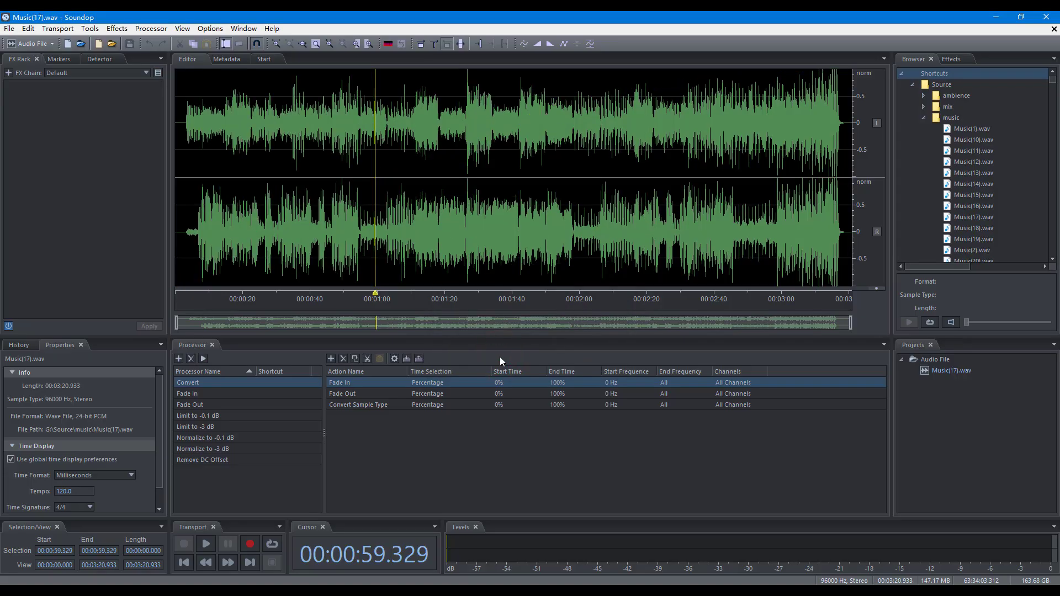
# Set the Fade Out action's S-Curve tension to 28 and save its settings.
pyautogui.doubleClick(388, 393)
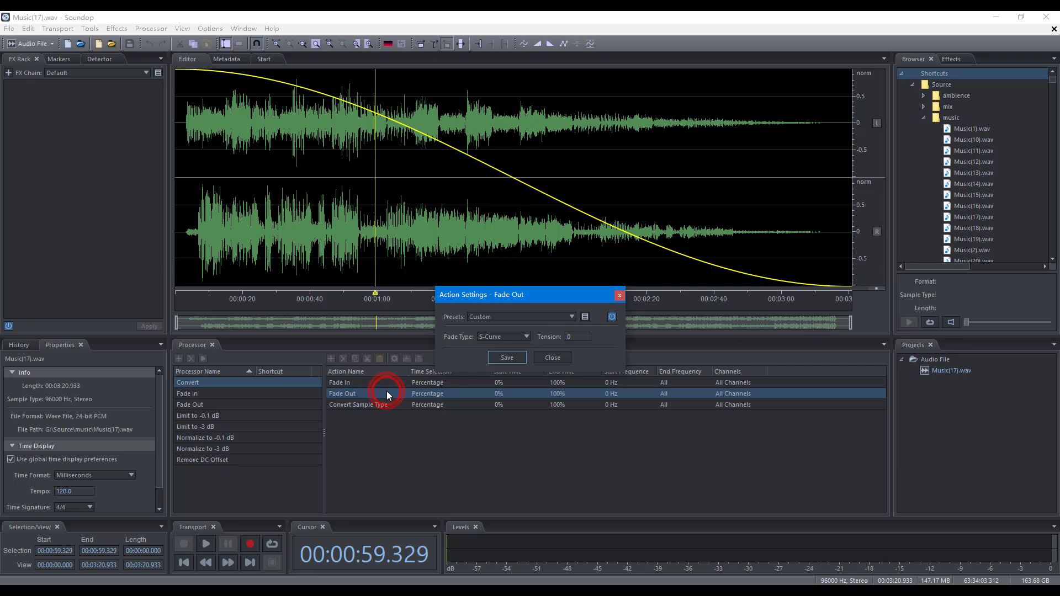
pyautogui.moveTo(566, 339); pyautogui.dragTo(570, 322)
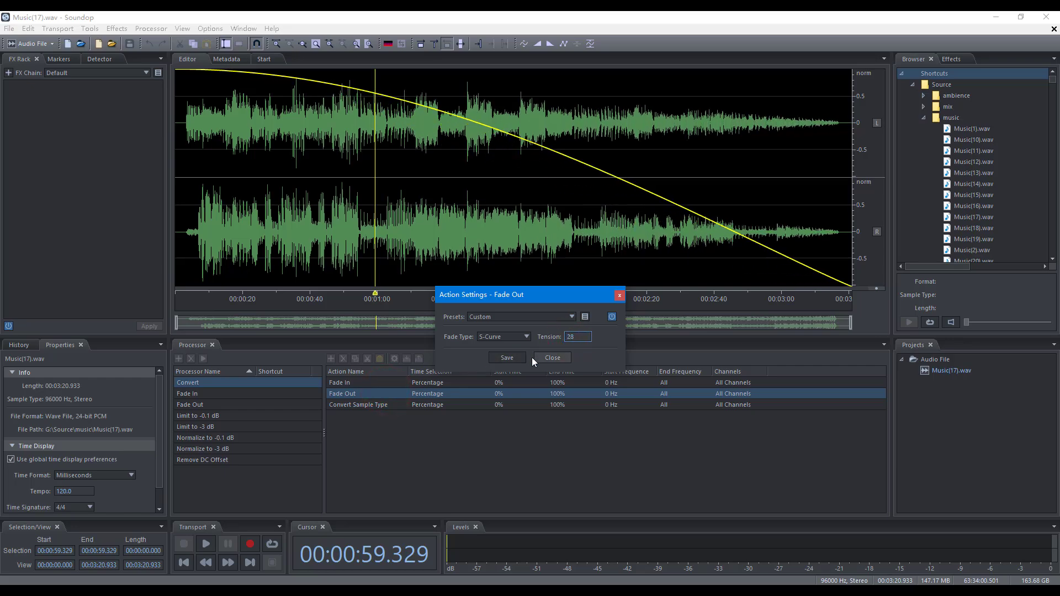
pyautogui.click(516, 359)
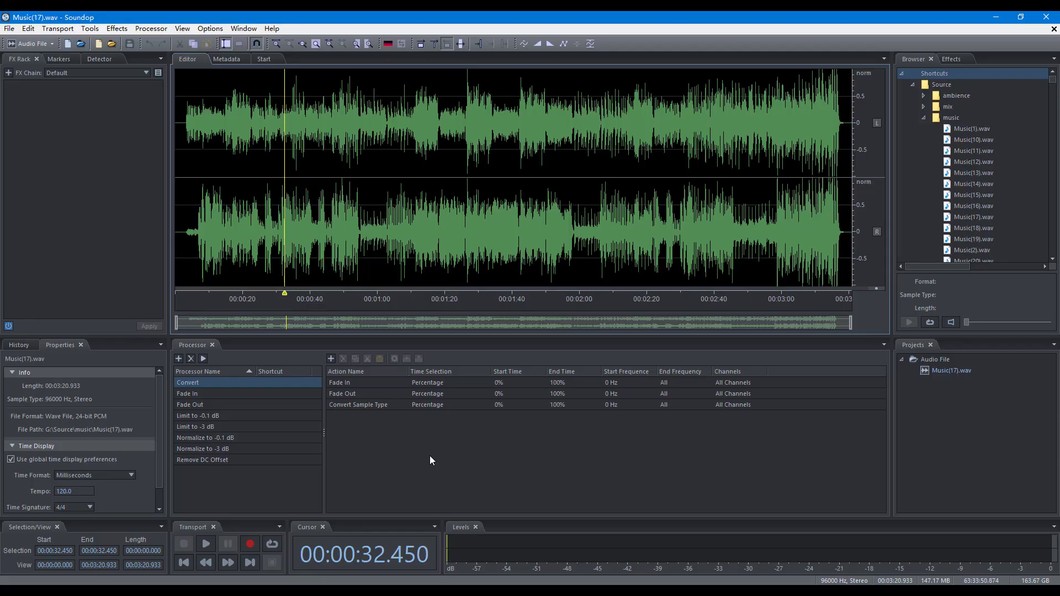
# Select the first 19.667 seconds of audio and capture it into the Fade In action as Time From Start.
pyautogui.click(396, 382)
pyautogui.moveTo(240, 239); pyautogui.dragTo(175, 239)
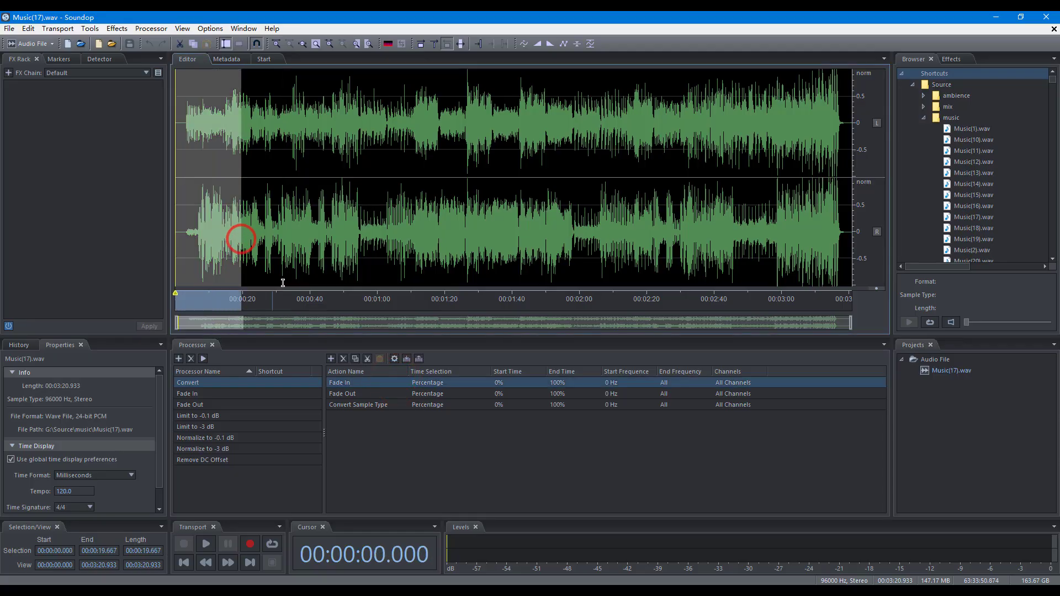
pyautogui.click(407, 359)
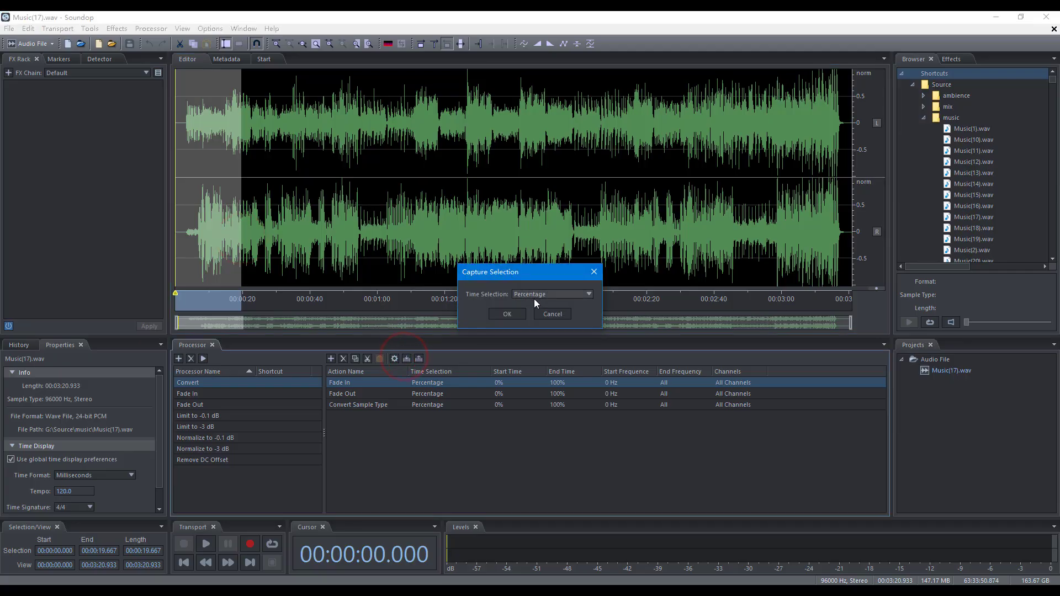
pyautogui.click(535, 299)
pyautogui.click(529, 313)
pyautogui.click(512, 314)
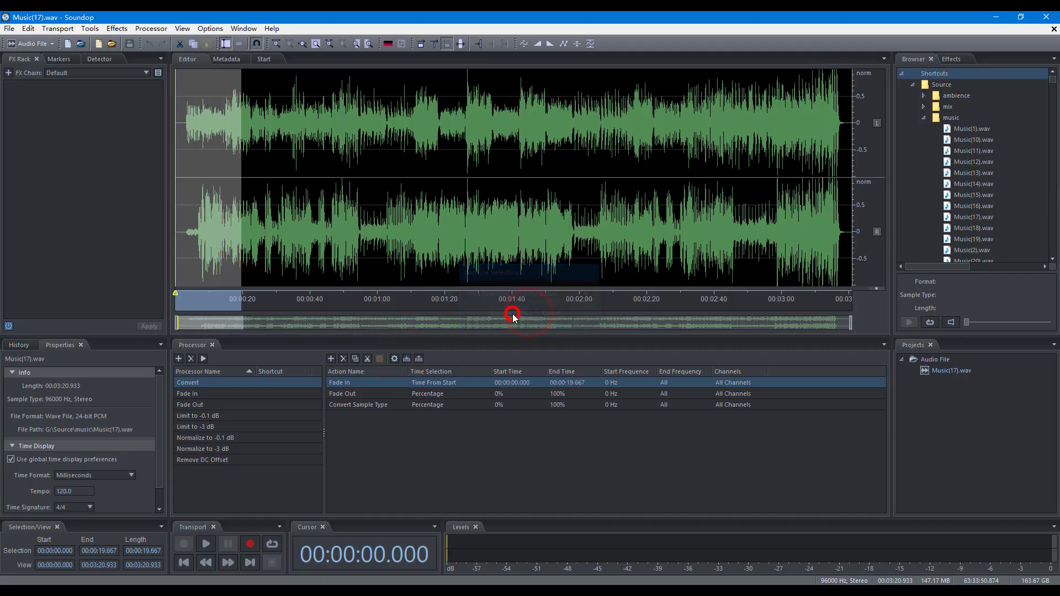
# Capture the selection at the end of the audio into the Fade Out action as Time from End.
pyautogui.click(432, 396)
pyautogui.doubleClick(433, 395)
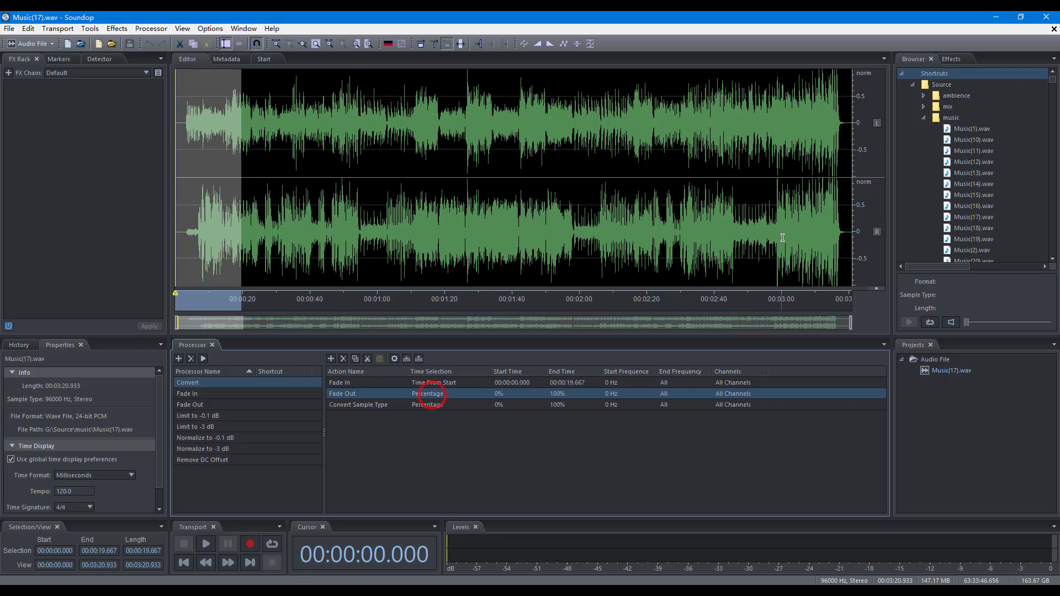
pyautogui.click(409, 360)
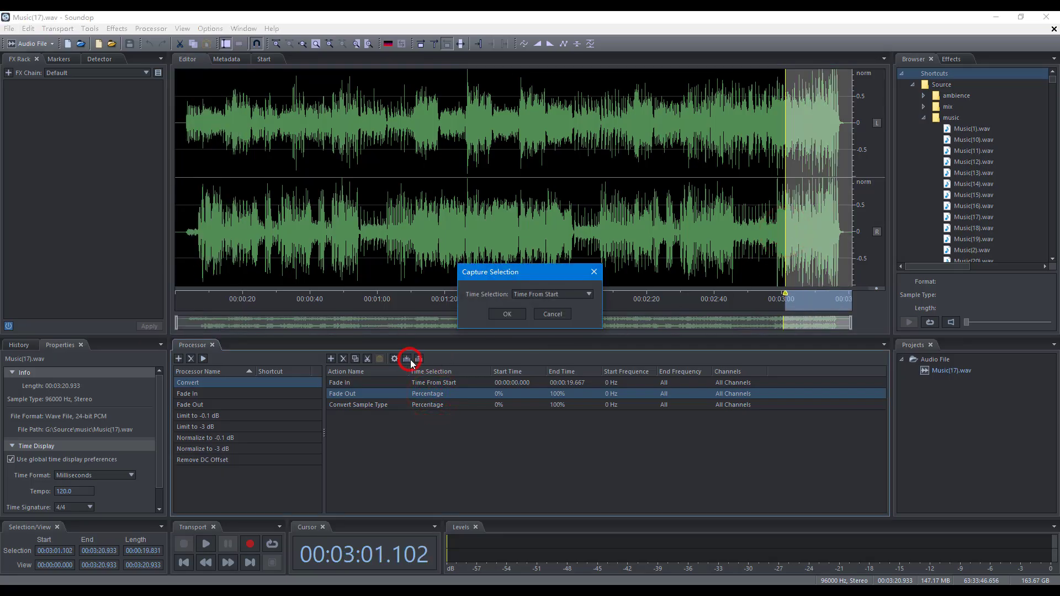
pyautogui.click(539, 294)
pyautogui.click(534, 326)
pyautogui.click(508, 314)
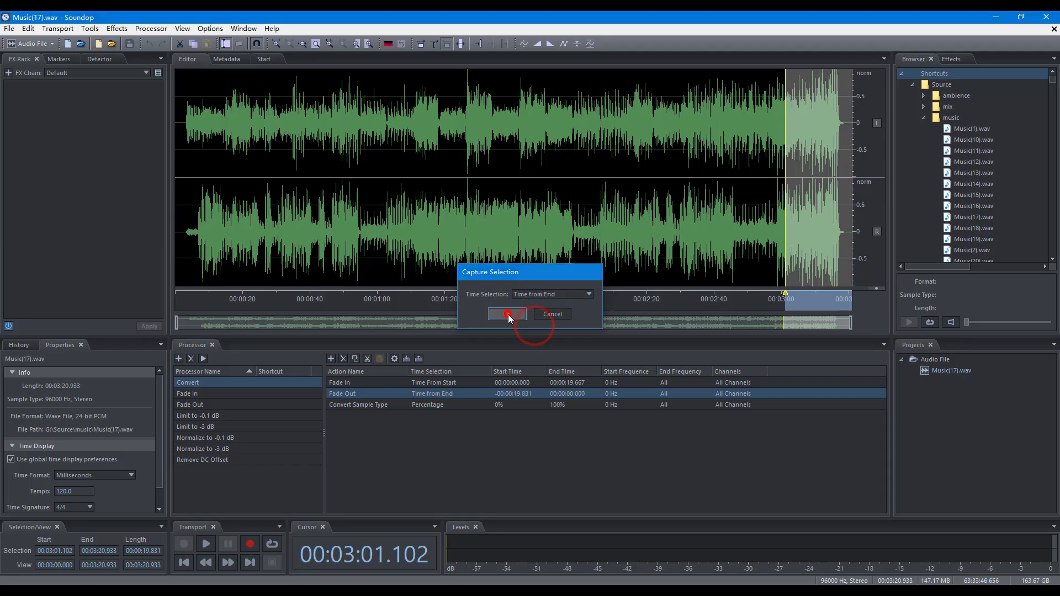
pyautogui.click(373, 438)
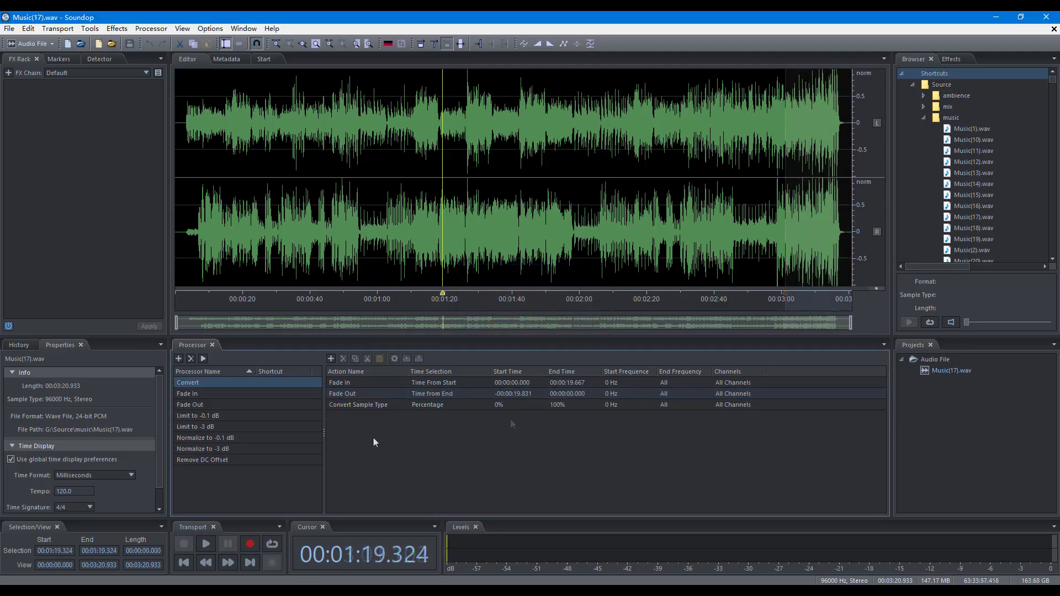
pyautogui.click(340, 383)
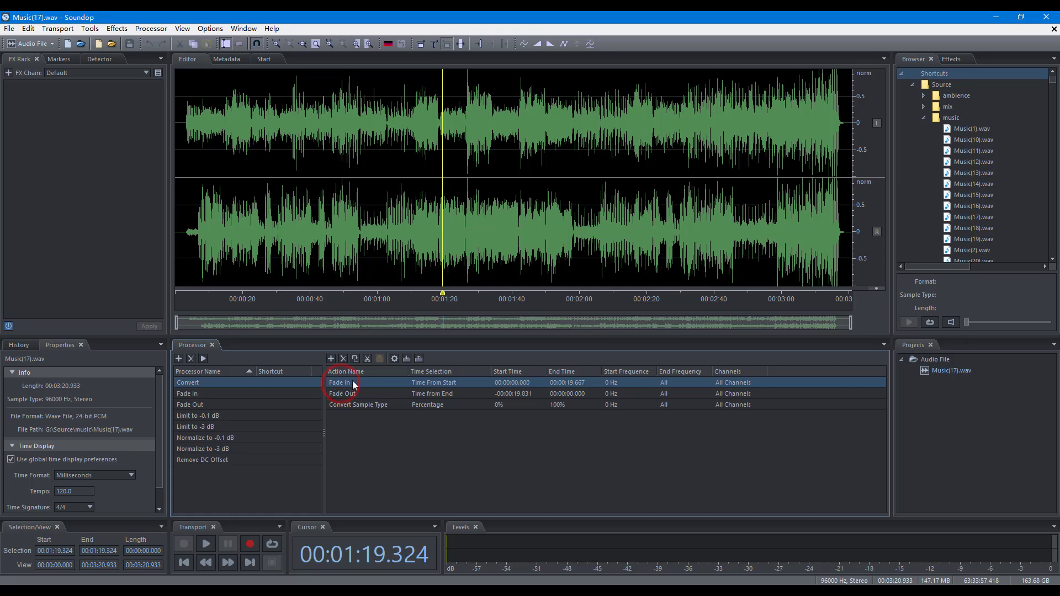
# Load the time selections stored in the Fade In and Fade Out actions into the editor to check them.
pyautogui.click(418, 359)
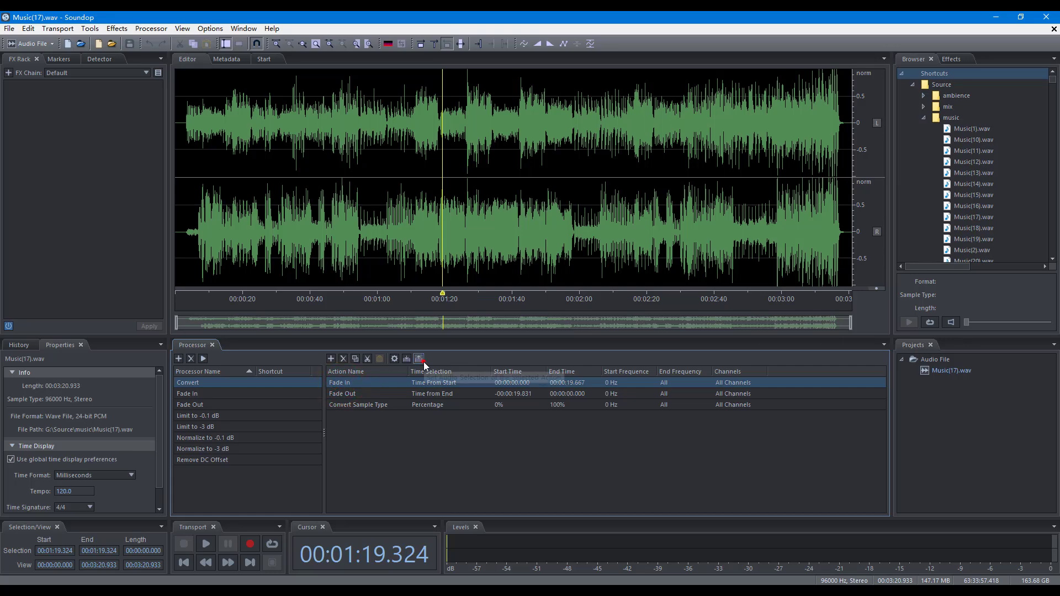
pyautogui.click(415, 395)
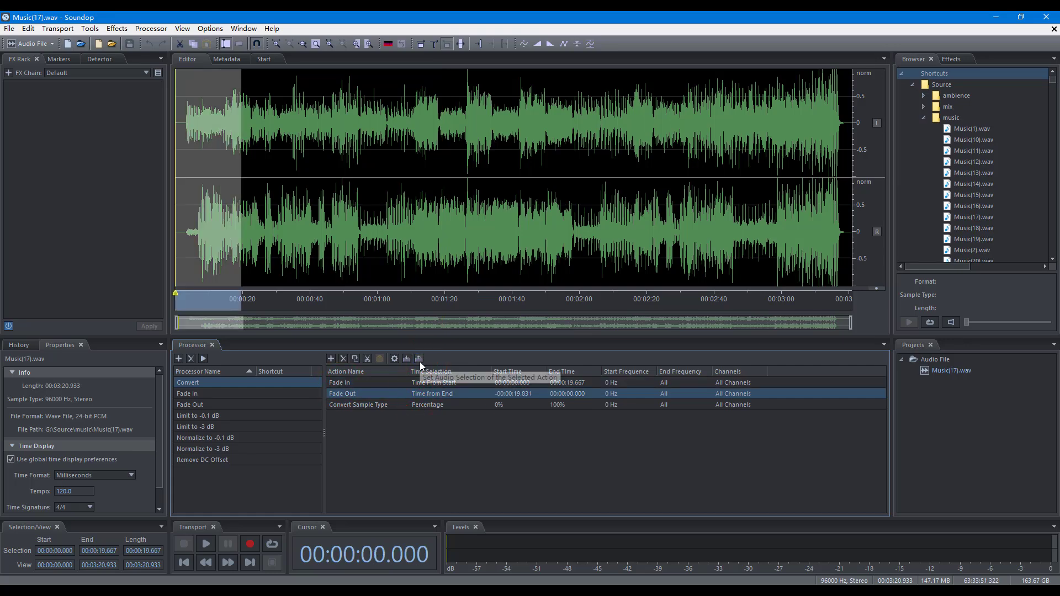
pyautogui.click(419, 360)
pyautogui.click(379, 463)
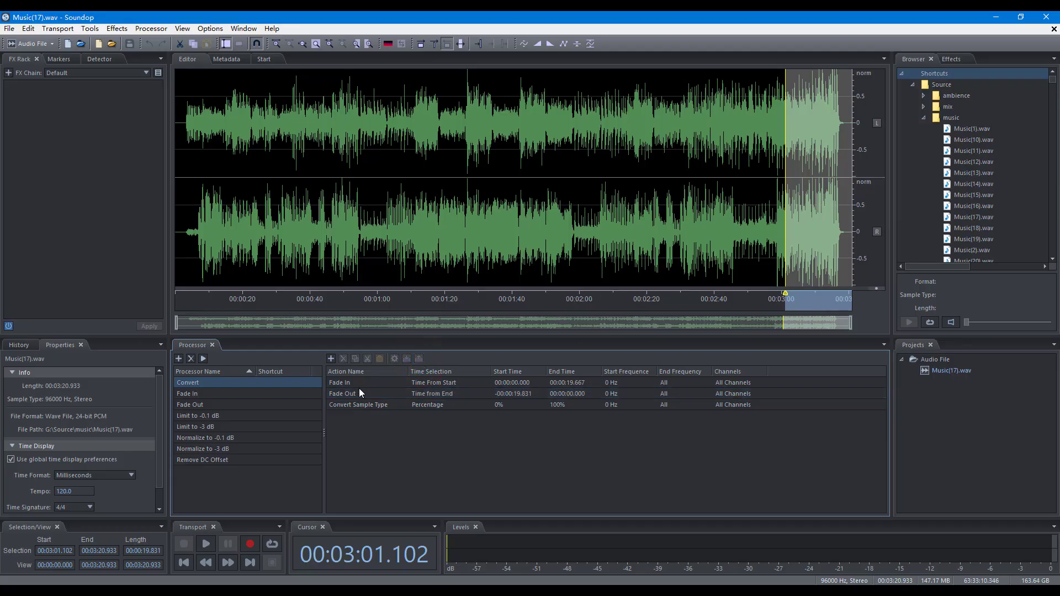
# Move the Fade Out action to the top of the Convert processor and duplicate the Fade In action.
pyautogui.moveTo(356, 384); pyautogui.dragTo(355, 401)
pyautogui.press('ctrl')
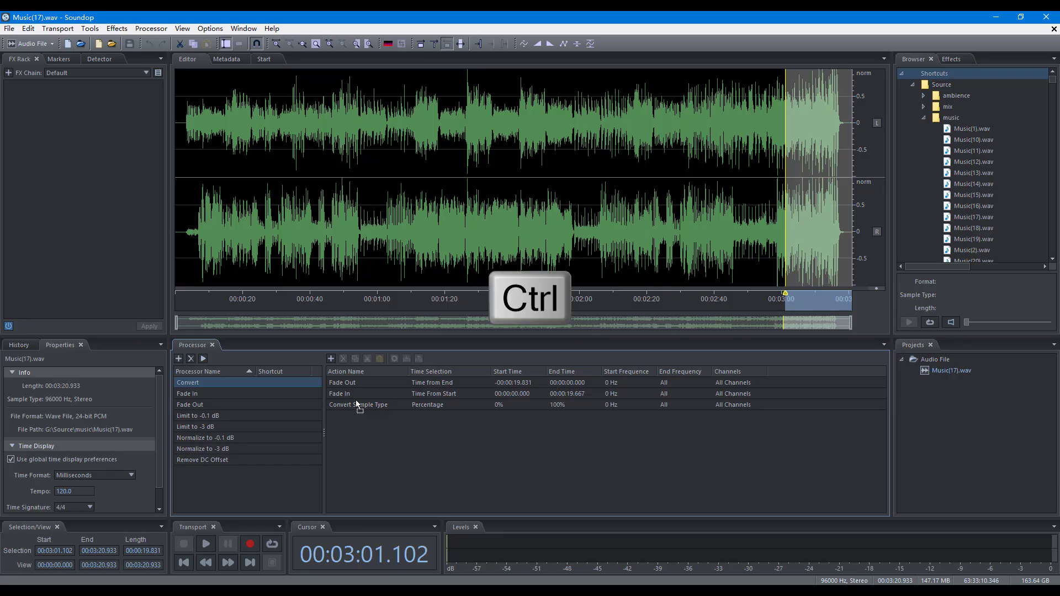
pyautogui.moveTo(356, 395); pyautogui.dragTo(353, 403)
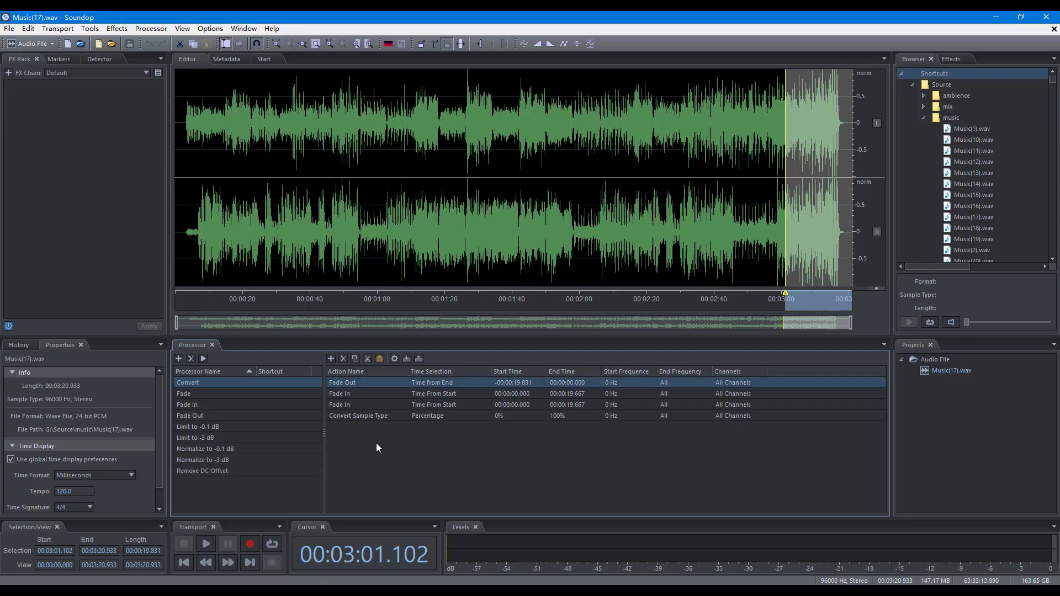
# Copy the Fade Out action and paste it into the Fade processor.
pyautogui.click(355, 359)
pyautogui.click(308, 393)
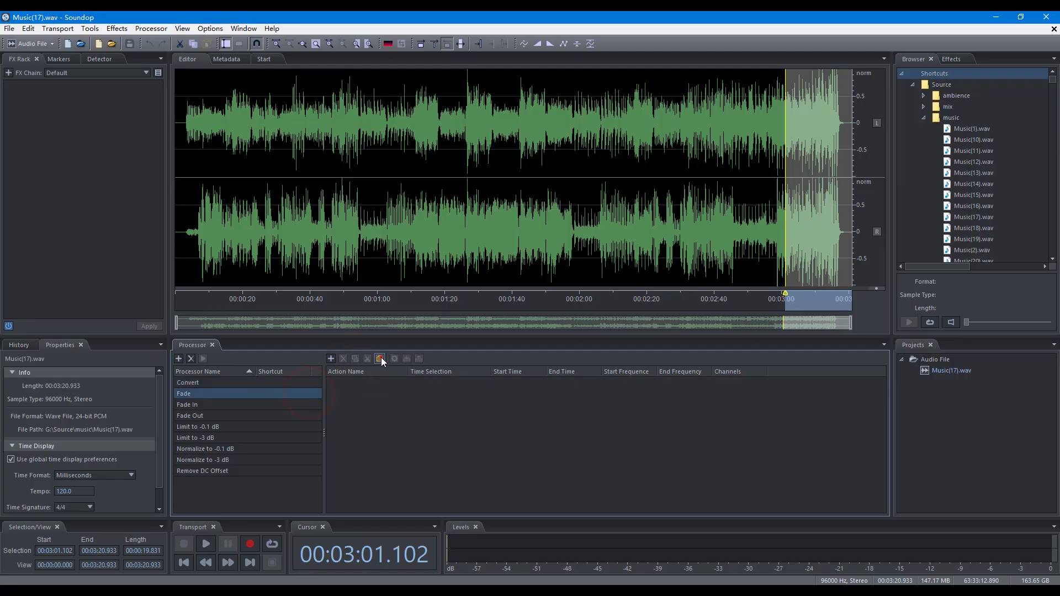
pyautogui.click(380, 359)
# Cut the duplicate Fade In action from the Convert processor and paste it into the Fade processor.
pyautogui.click(299, 382)
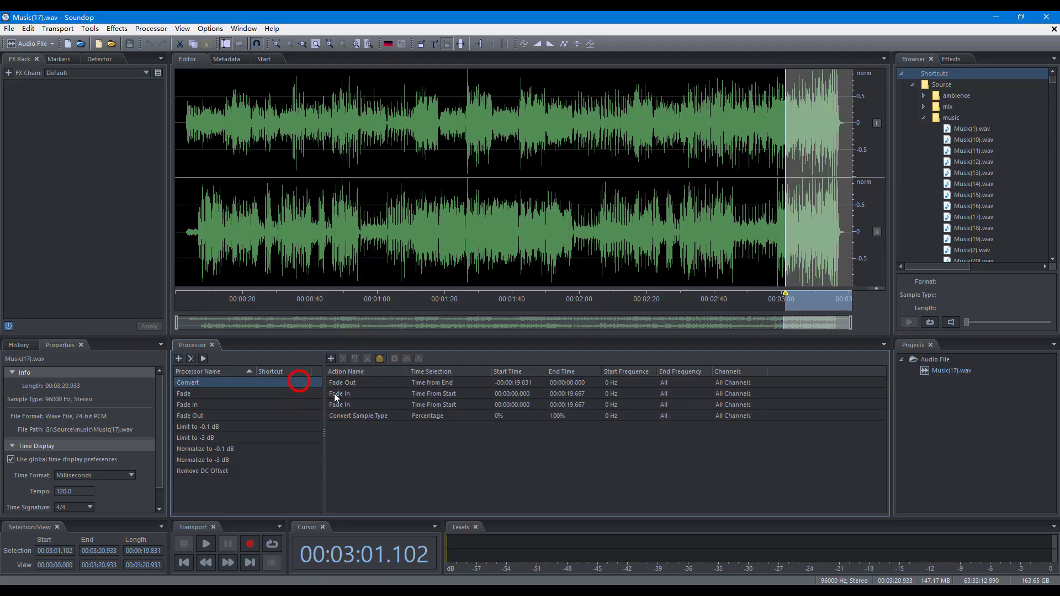
pyautogui.click(337, 393)
pyautogui.click(368, 359)
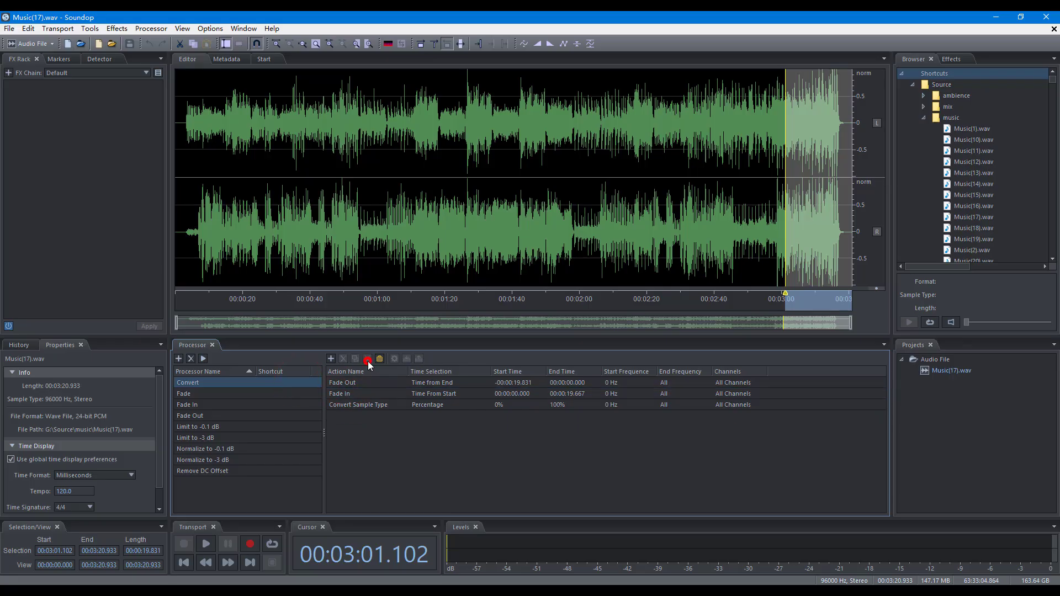
pyautogui.click(292, 393)
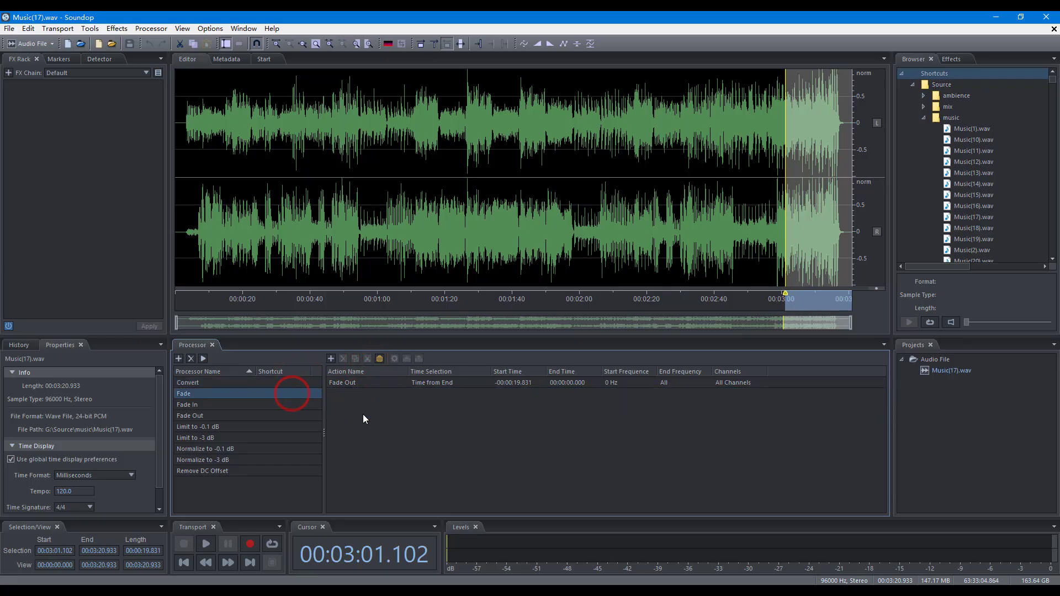
pyautogui.click(379, 359)
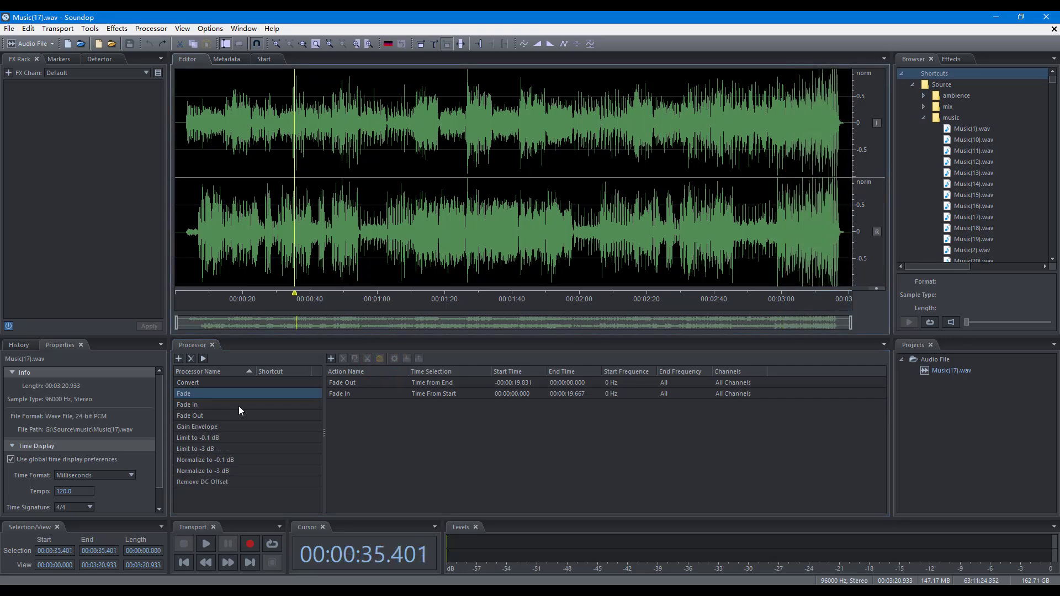
# Apply the Fade processor to the open audio file.
pyautogui.click(203, 359)
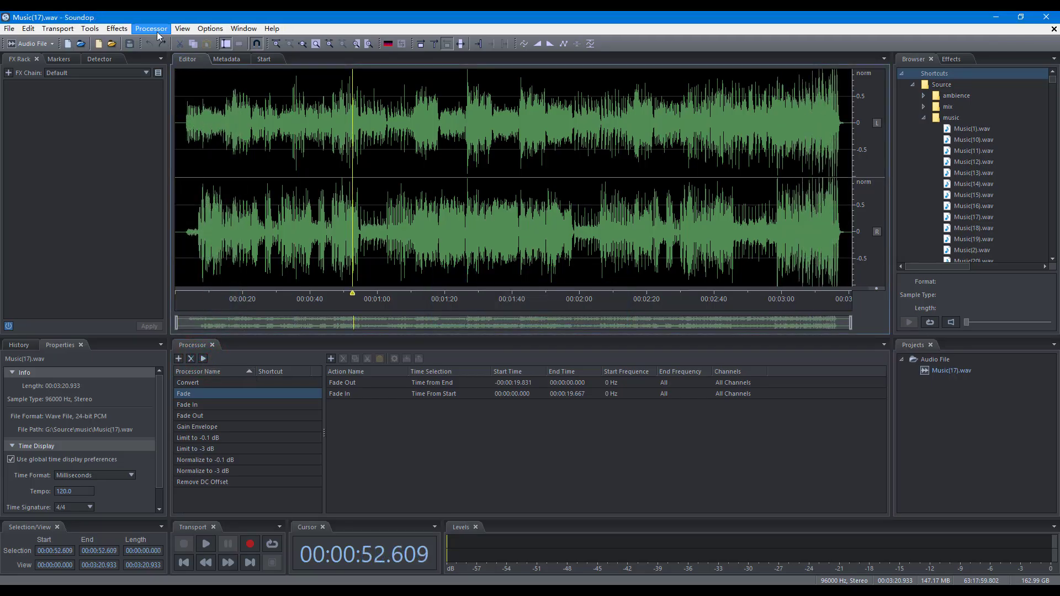
pyautogui.click(157, 30)
pyautogui.click(168, 53)
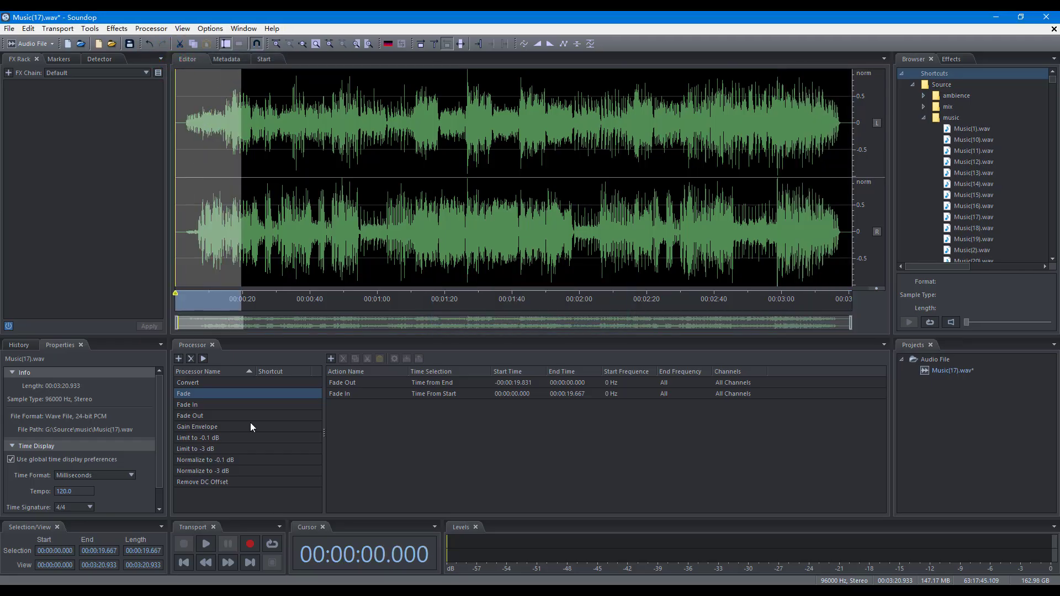
# Open the keyboard shortcut settings for the Fade processor, then close them.
pyautogui.rightClick(248, 393)
pyautogui.click(281, 457)
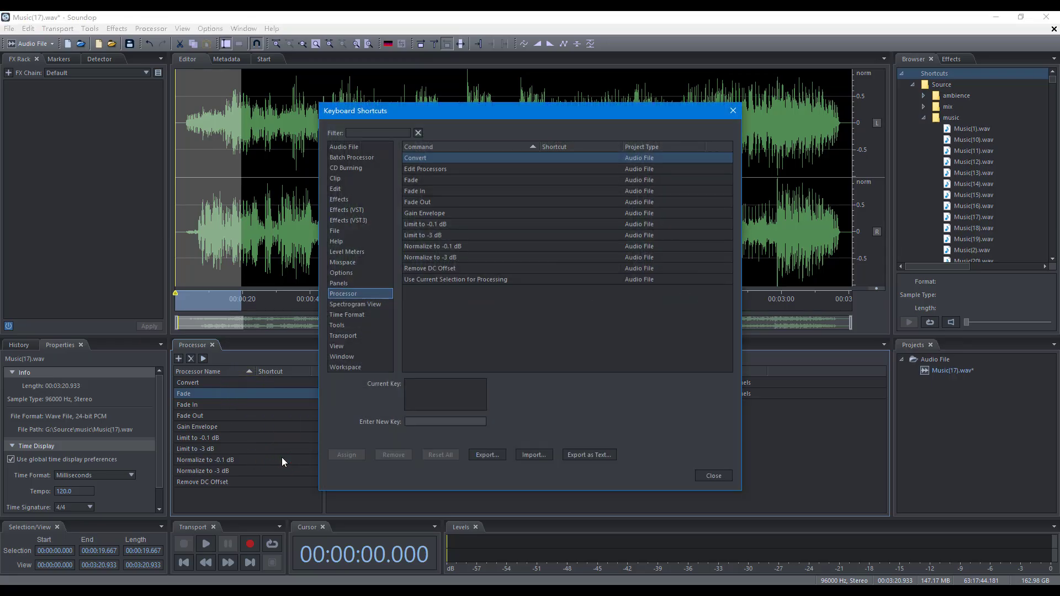
pyautogui.press('Escape')
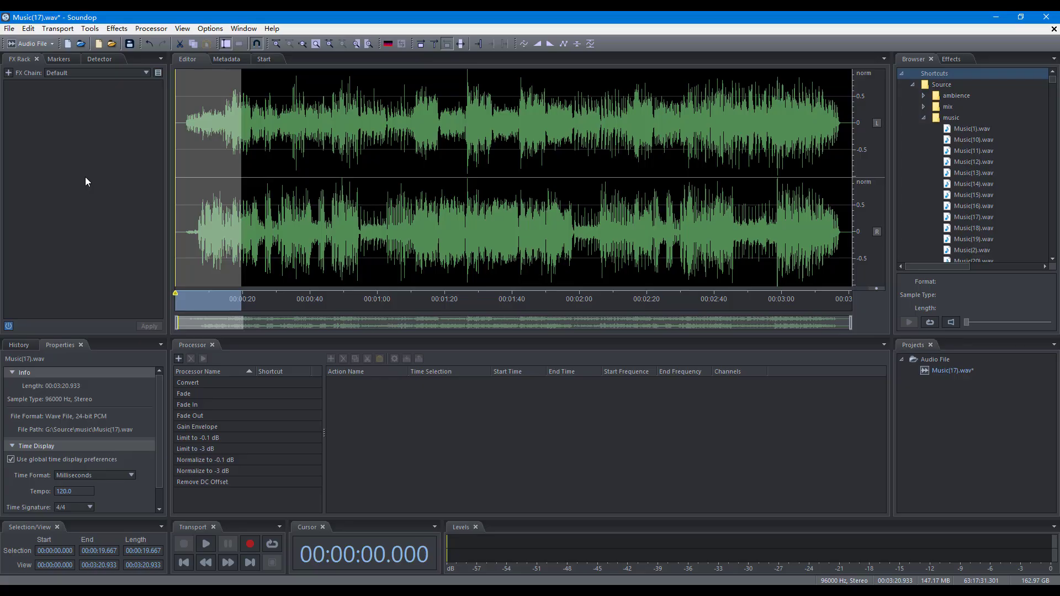
# Create a new batch processor and set its processor to Fade.
pyautogui.click(8, 29)
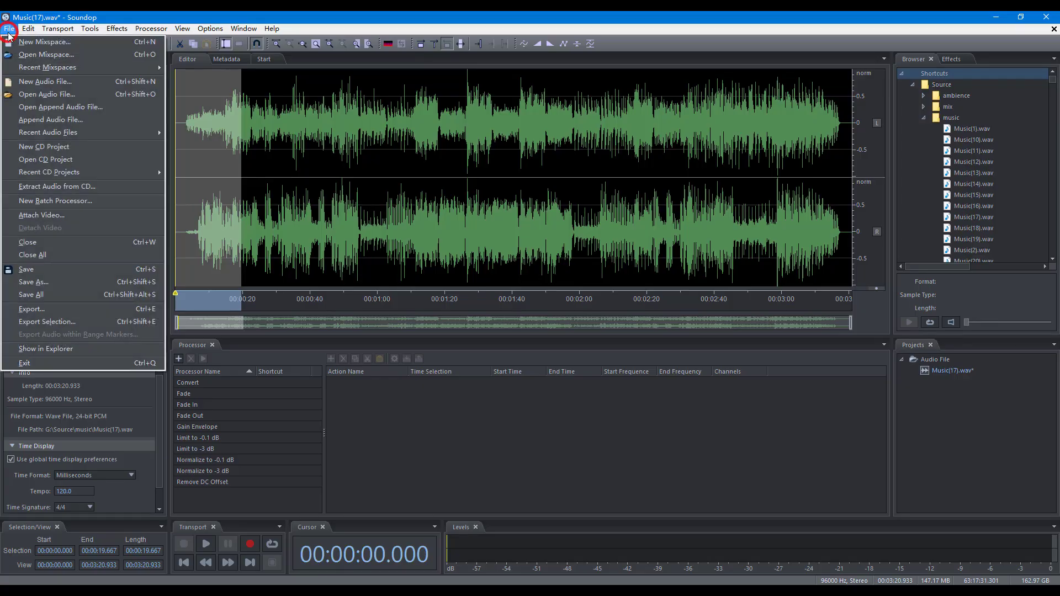
pyautogui.click(56, 201)
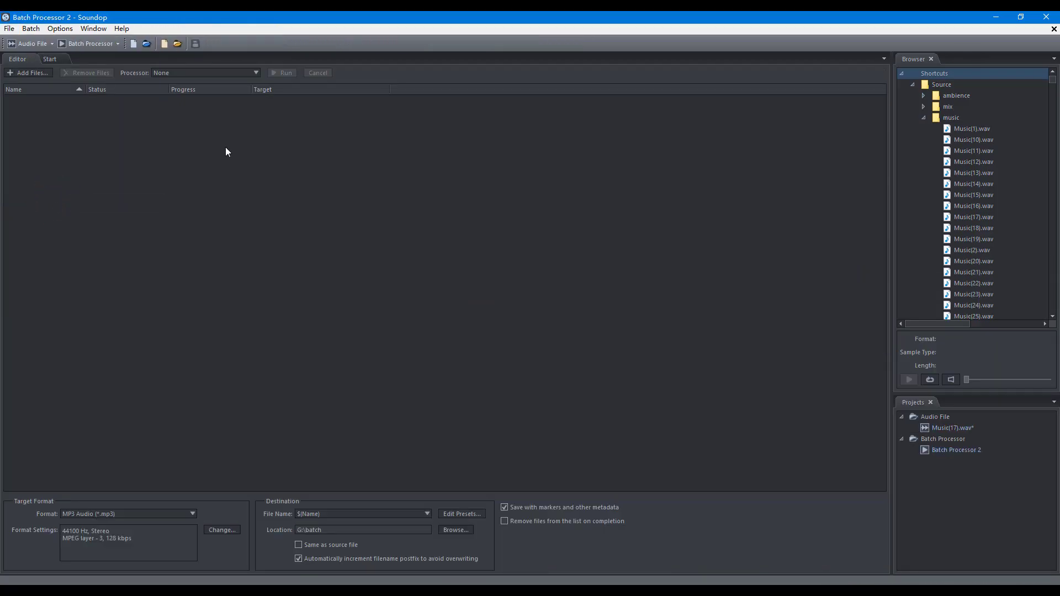
pyautogui.click(211, 72)
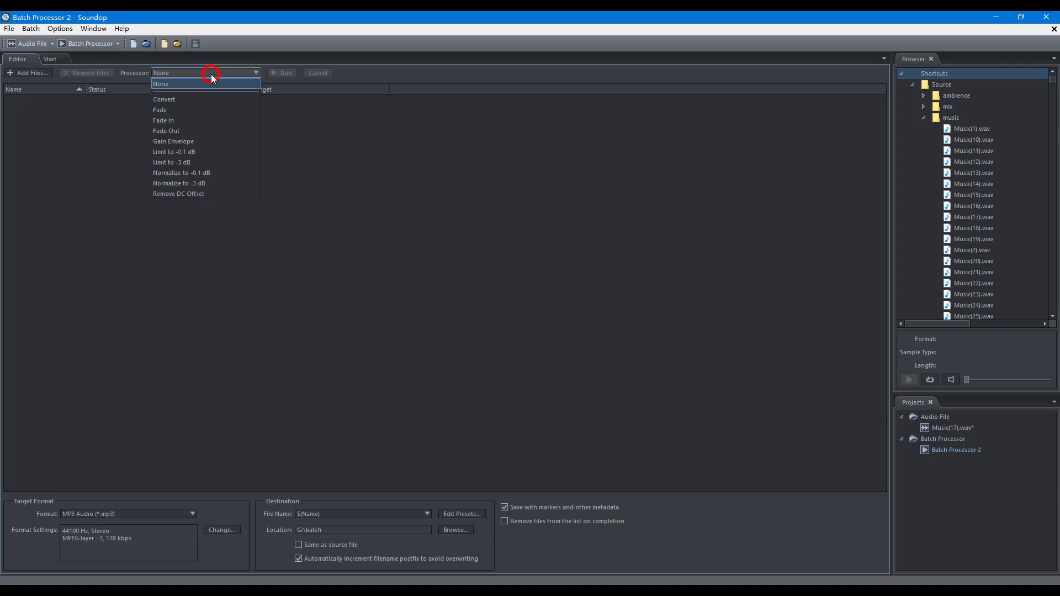
pyautogui.click(210, 110)
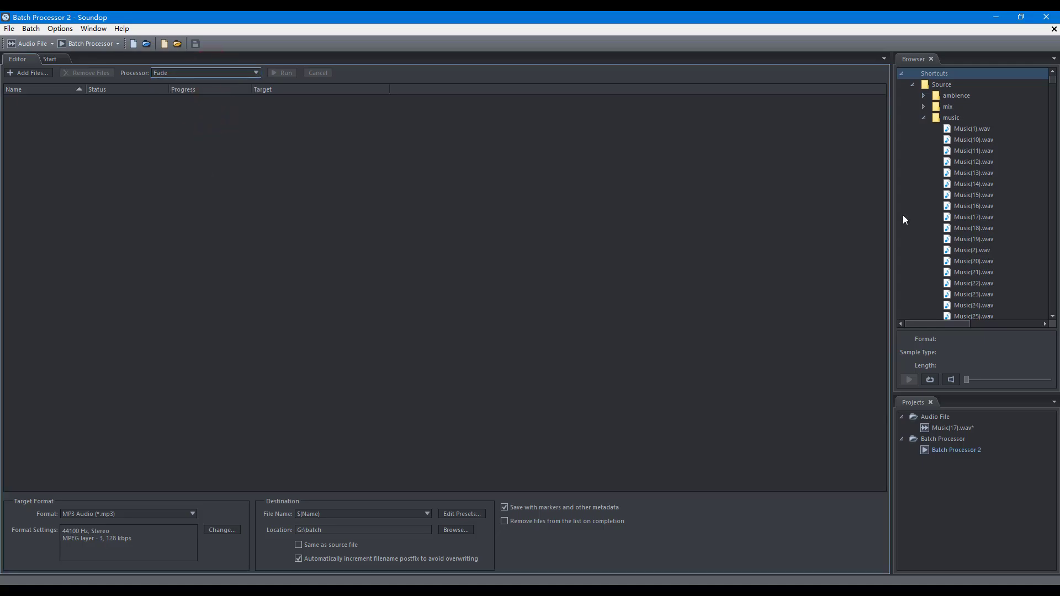
# Add a range of music files from the browser to the batch file list.
pyautogui.click(989, 130)
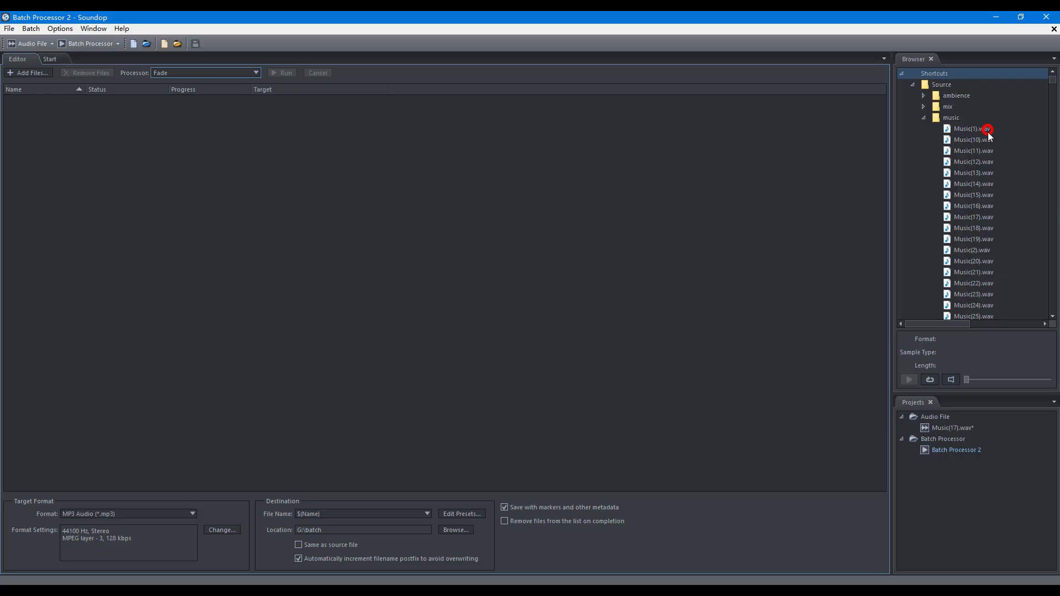
pyautogui.keyDown('shift'); pyautogui.click(967, 239); pyautogui.keyUp('shift')
pyautogui.moveTo(971, 188); pyautogui.dragTo(407, 192)
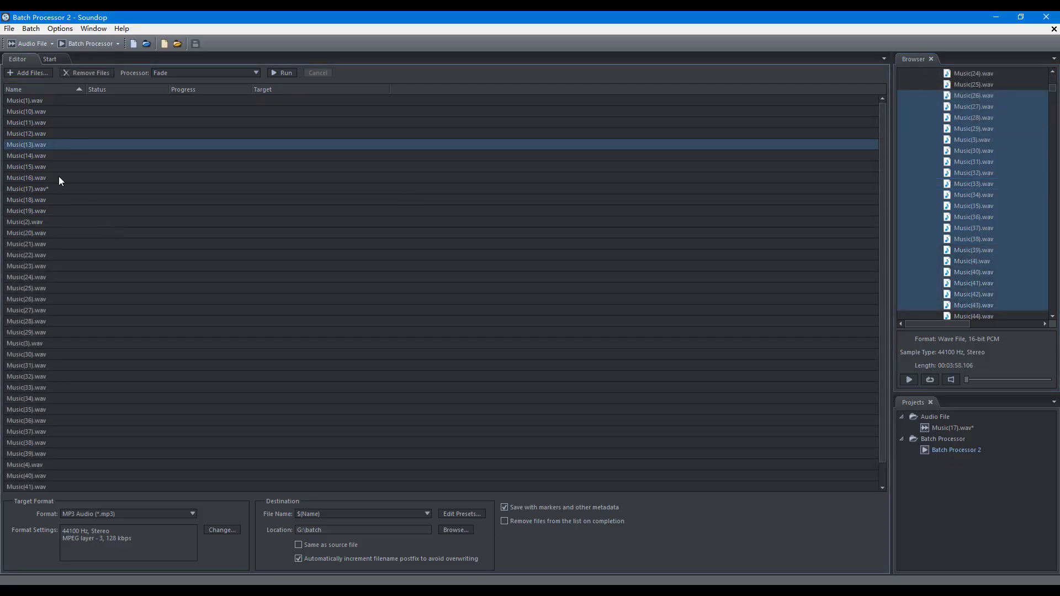
# Remove two ranges of files, starting with Music(13) to Music(15), from the batch list.
pyautogui.keyDown('shift'); pyautogui.click(41, 171); pyautogui.keyUp('shift')
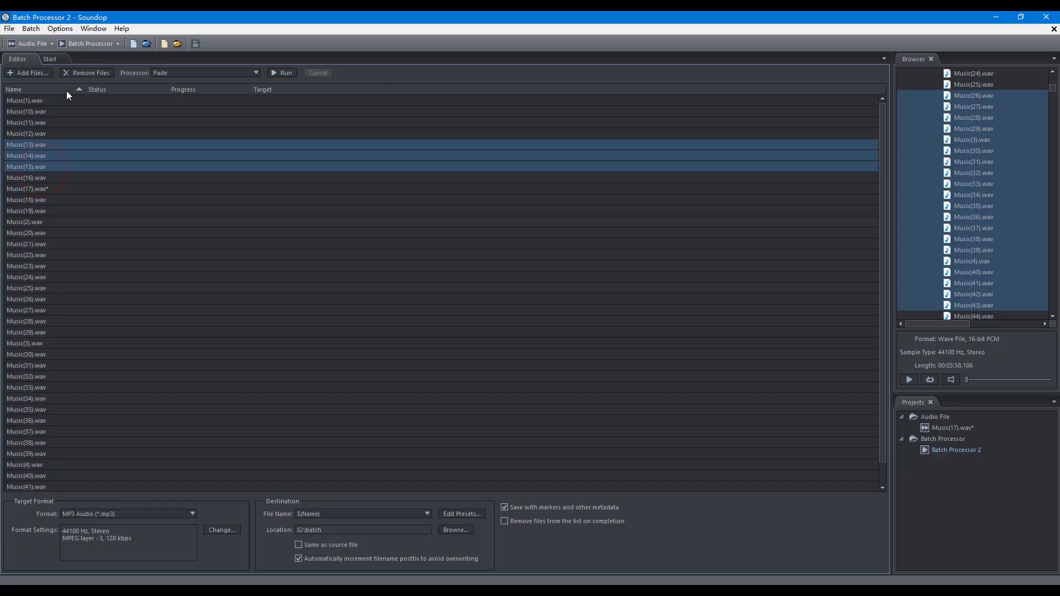
pyautogui.click(77, 74)
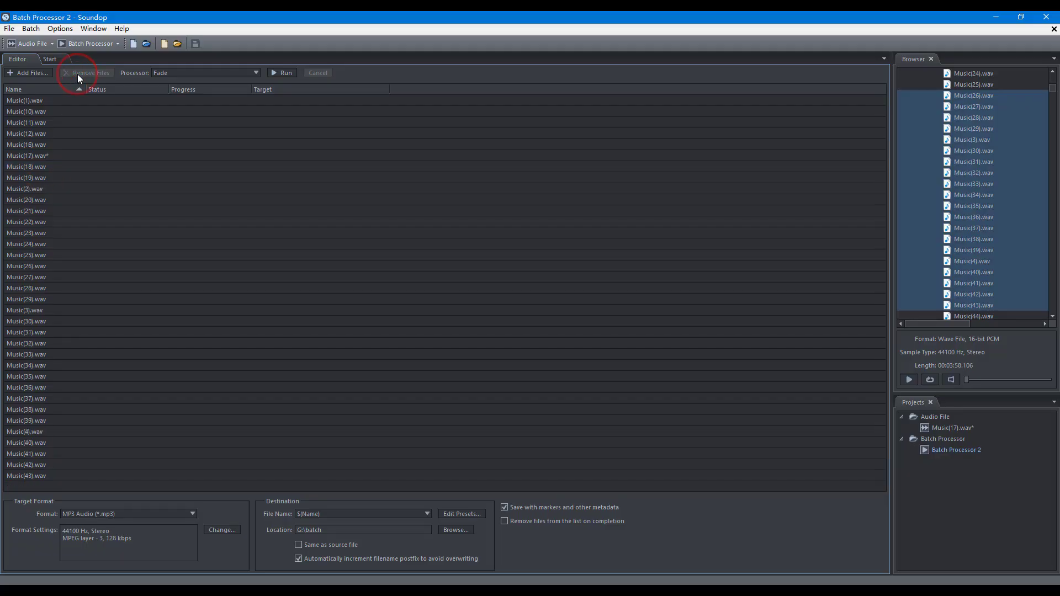
pyautogui.click(50, 124)
pyautogui.keyDown('shift'); pyautogui.click(56, 178); pyautogui.keyUp('shift')
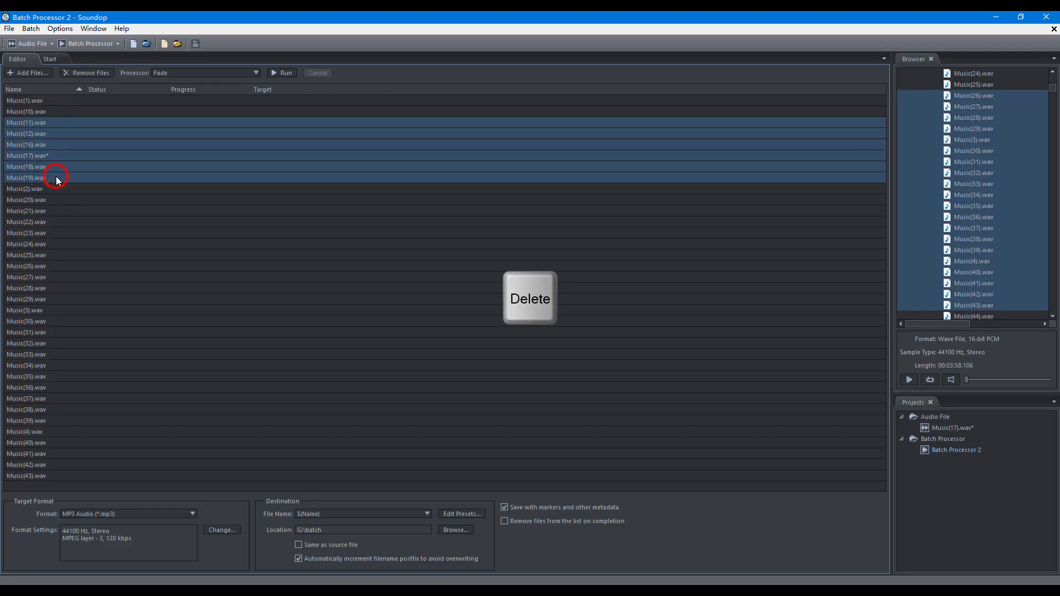
pyautogui.press('Delete')
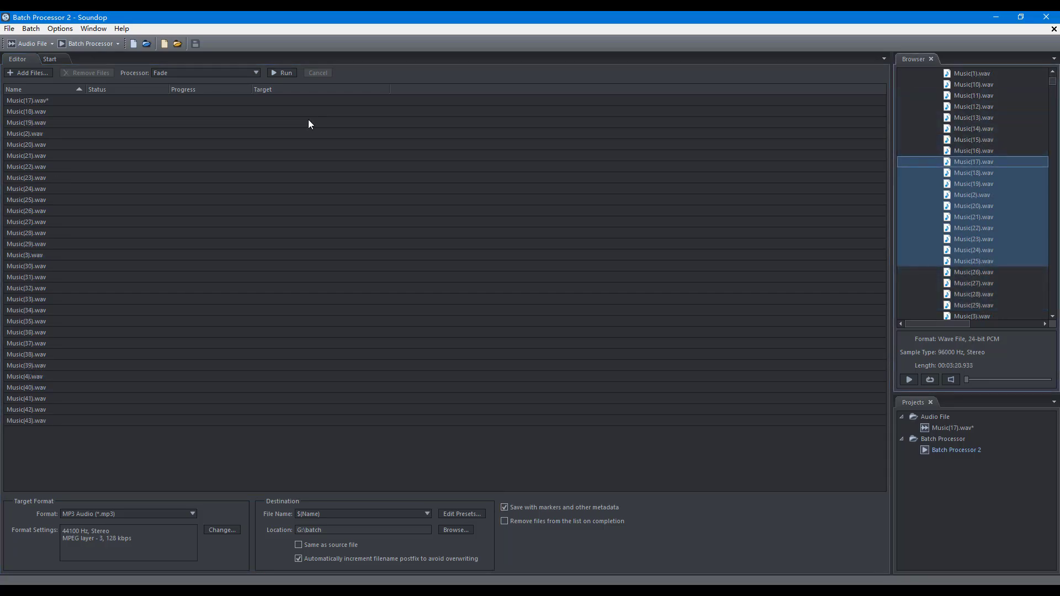
# Run the batch processing and try to cancel it.
pyautogui.click(285, 74)
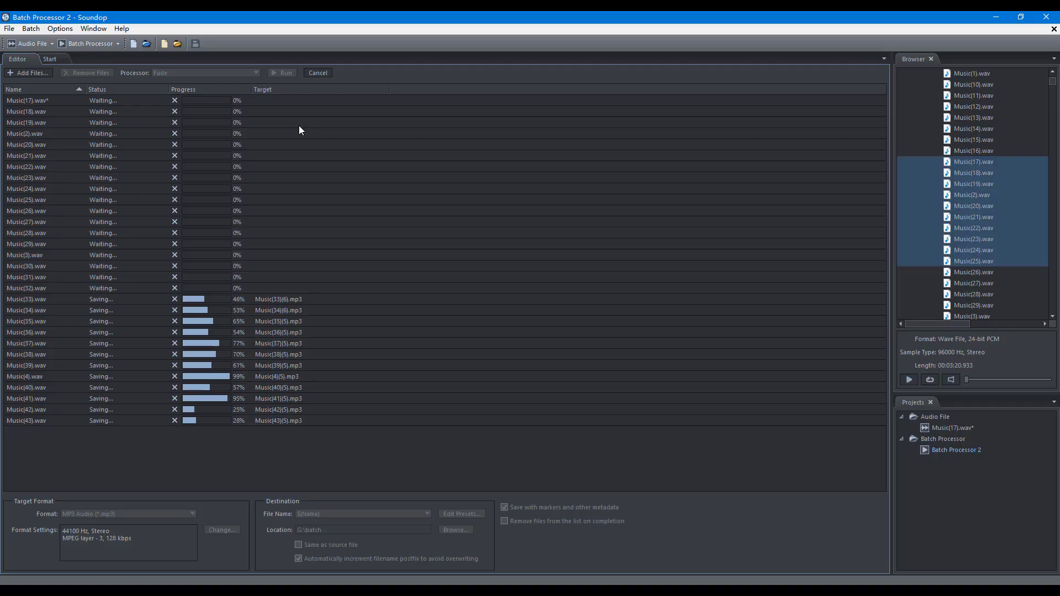
pyautogui.click(316, 75)
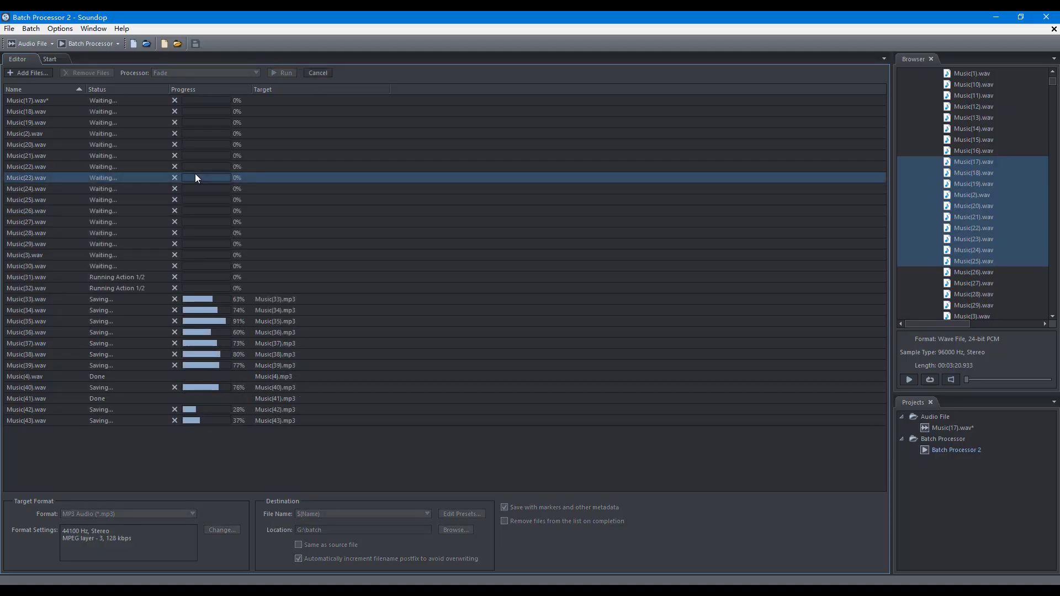
# Cancel processing for the selected files from Music(23) to Music(30).
pyautogui.click(195, 176)
pyautogui.keyDown('shift'); pyautogui.click(203, 264); pyautogui.keyUp('shift')
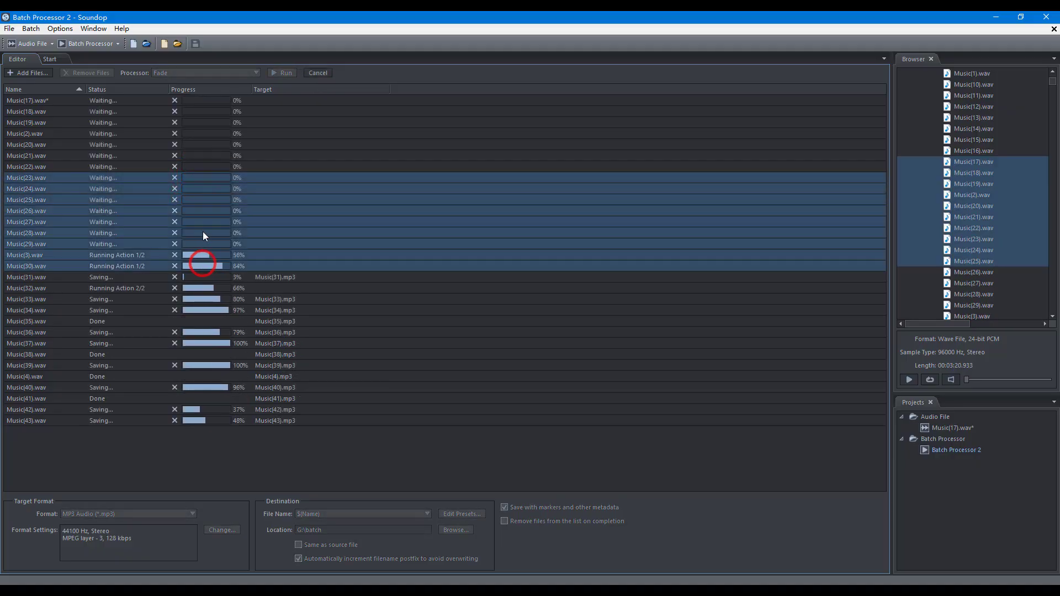
pyautogui.rightClick(204, 235)
pyautogui.click(240, 294)
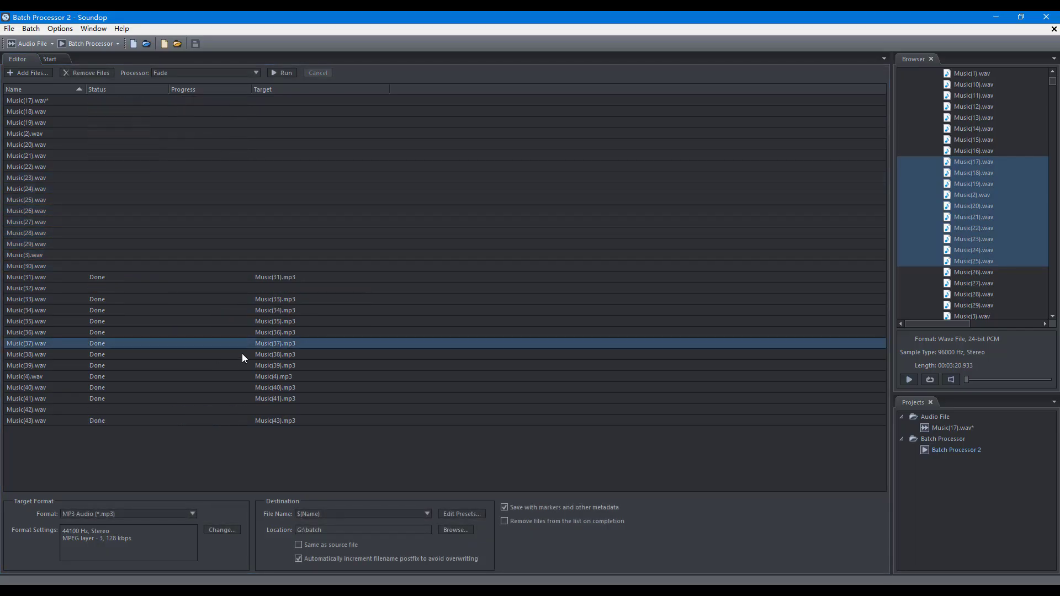
# Open the target file produced for Music(37).
pyautogui.rightClick(264, 344)
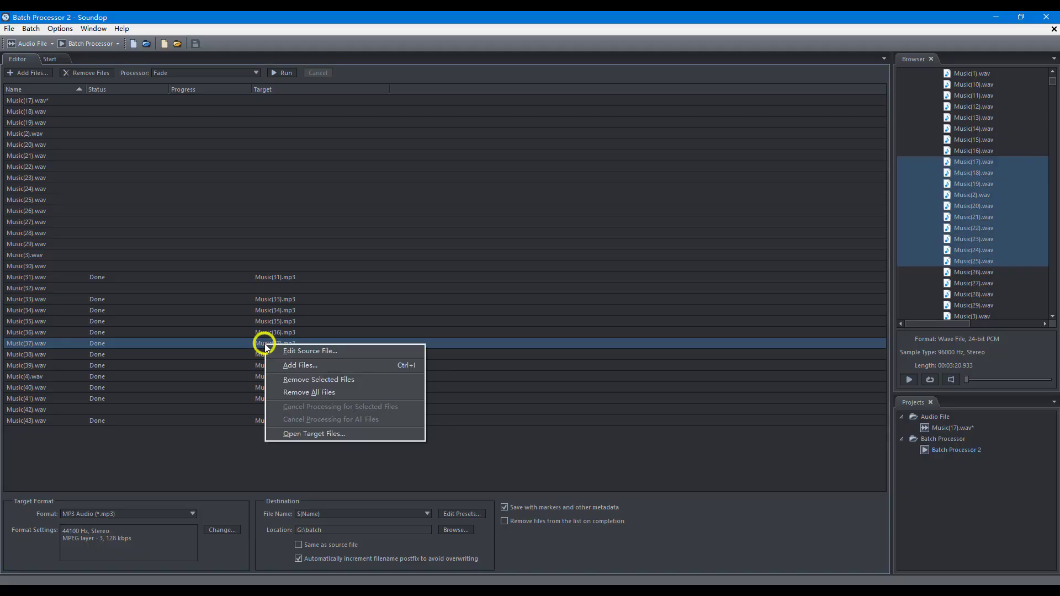
pyautogui.click(319, 433)
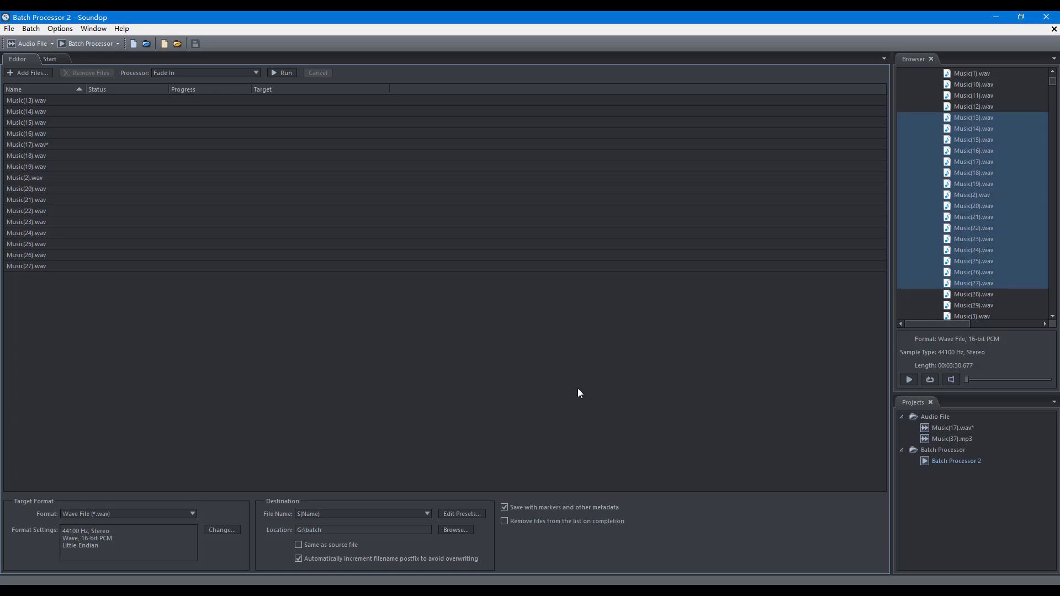
# Enable removing files from the list on completion and run the batch.
pyautogui.click(505, 522)
pyautogui.click(285, 73)
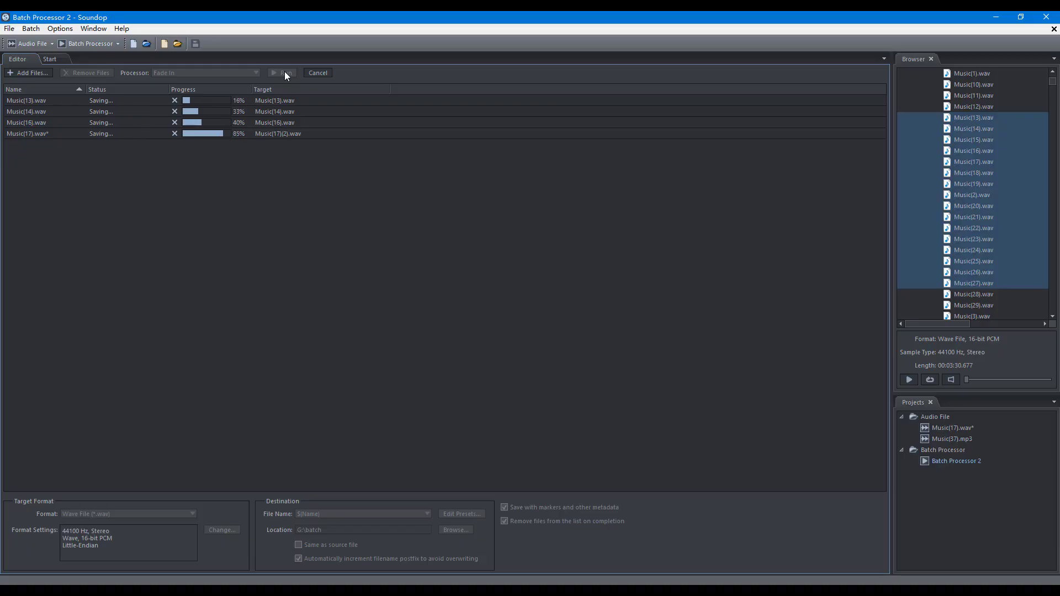
# Add the selected music files to the batch list again and start the batch run.
pyautogui.moveTo(974, 206); pyautogui.dragTo(364, 194)
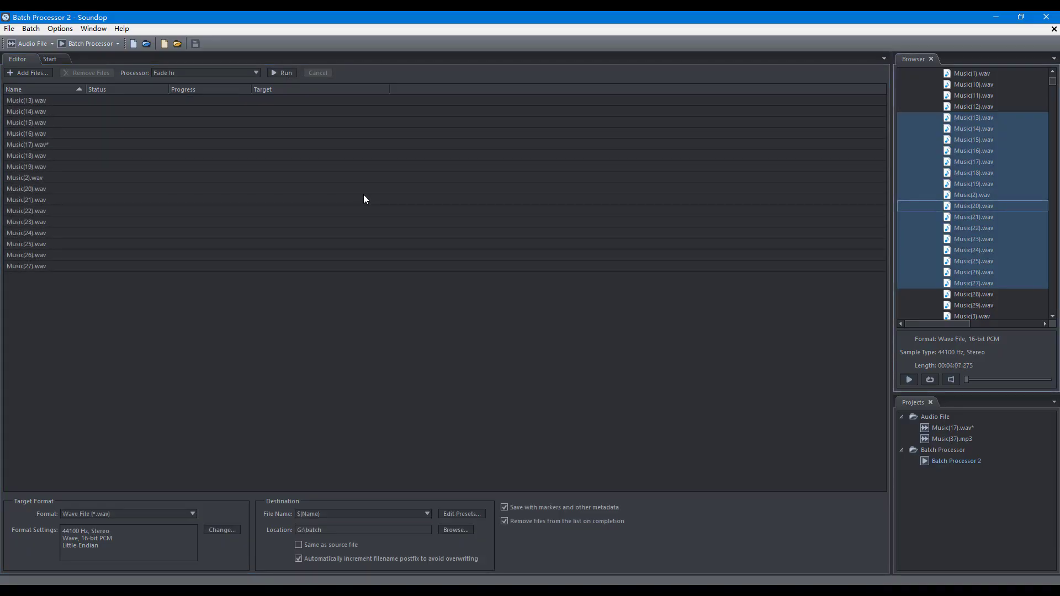
pyautogui.press('F7')
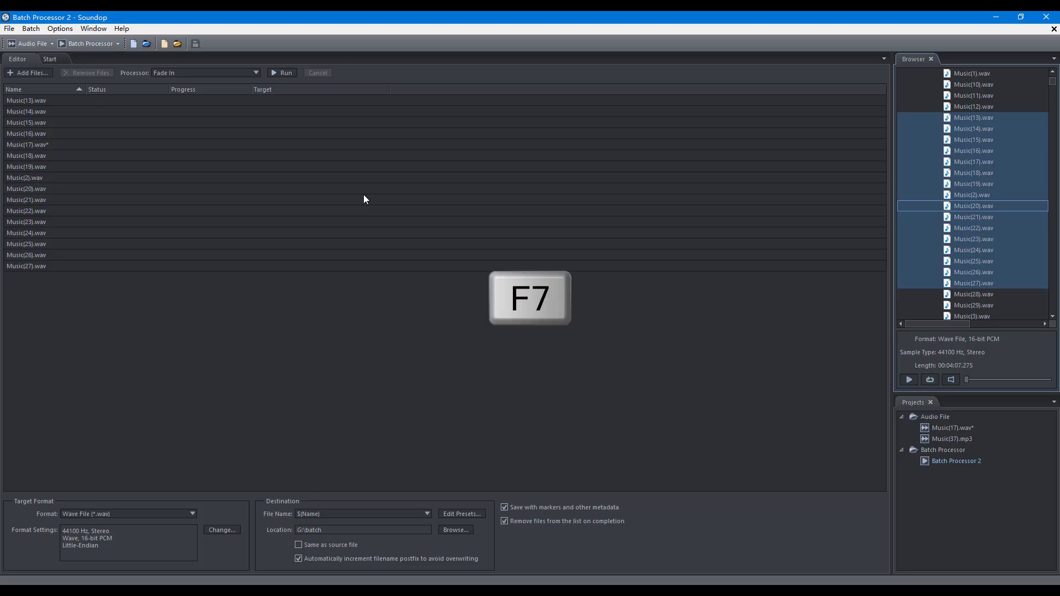